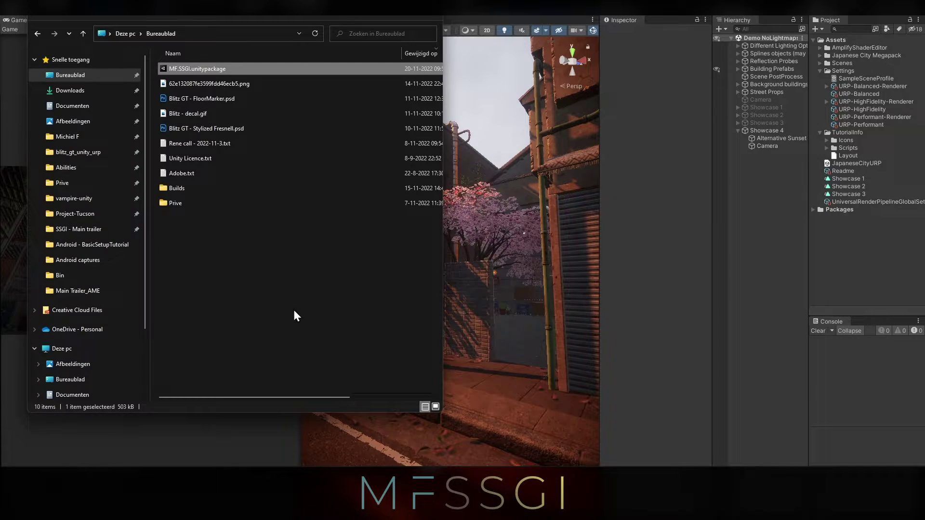
# Step: Import all of the MF.SSGI package and select the URP-HighFidelity-Renderer settings asset
pyautogui.doubleClick(186, 72)
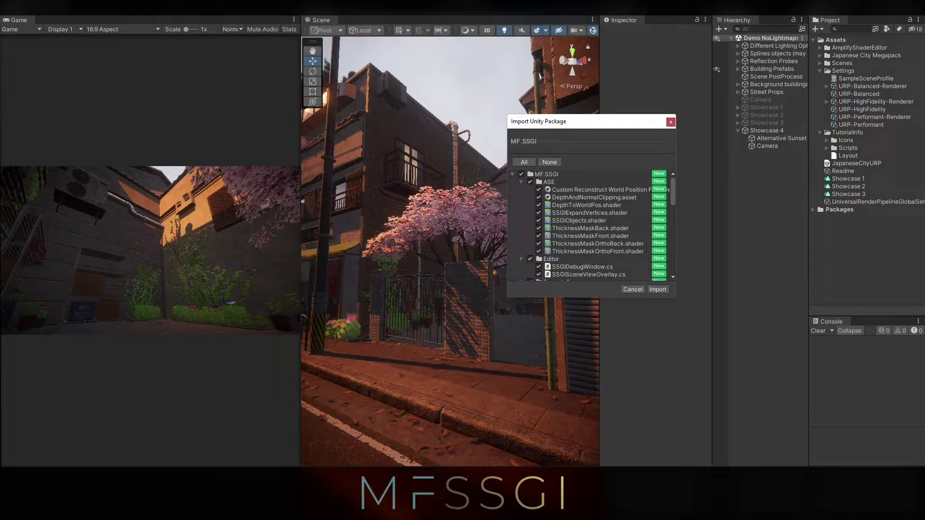
pyautogui.click(665, 290)
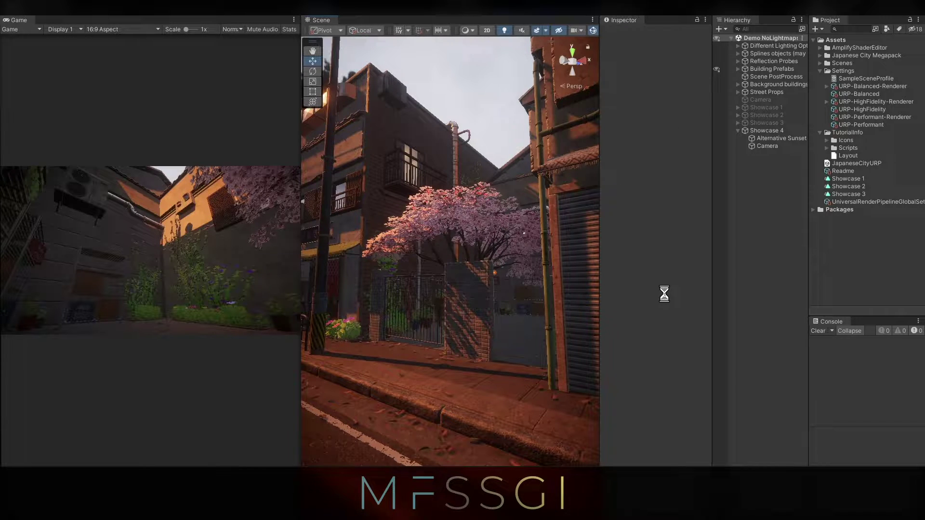
pyautogui.scroll(-5, 846, 224)
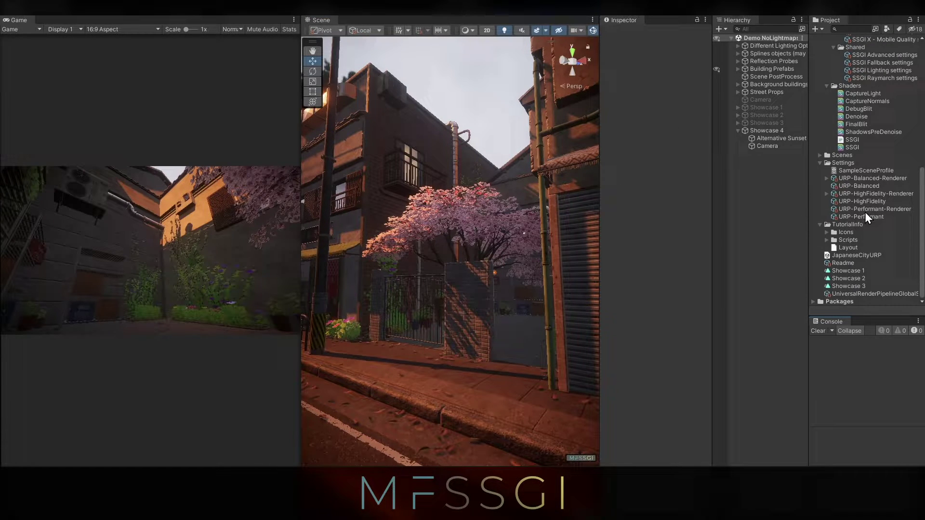
pyautogui.click(854, 193)
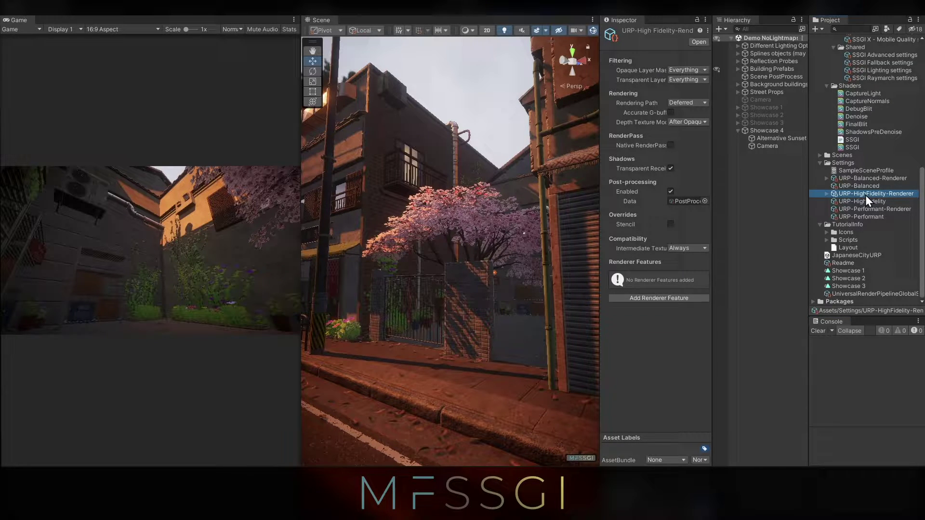
# Step: Add the SSGI Feature and turn on Use Deferred Rendering, toggling it off and on to compare
pyautogui.click(643, 298)
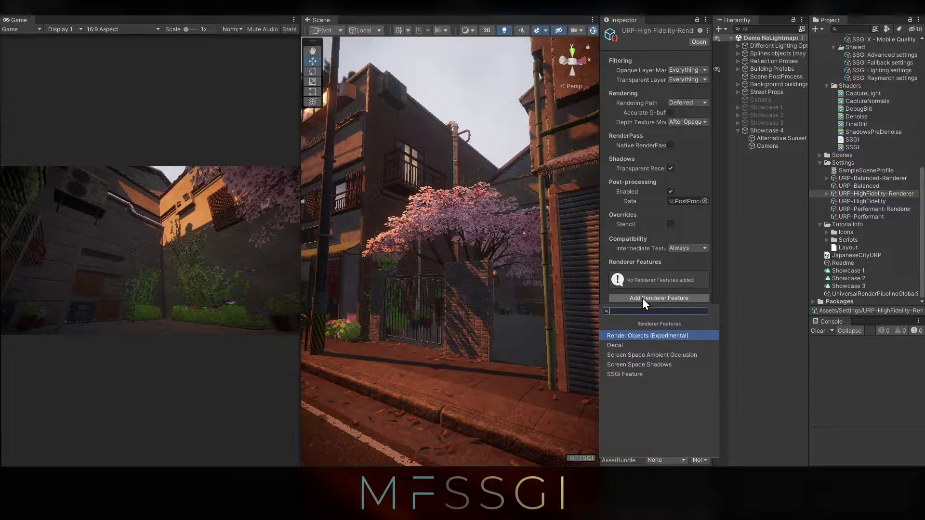
pyautogui.click(624, 374)
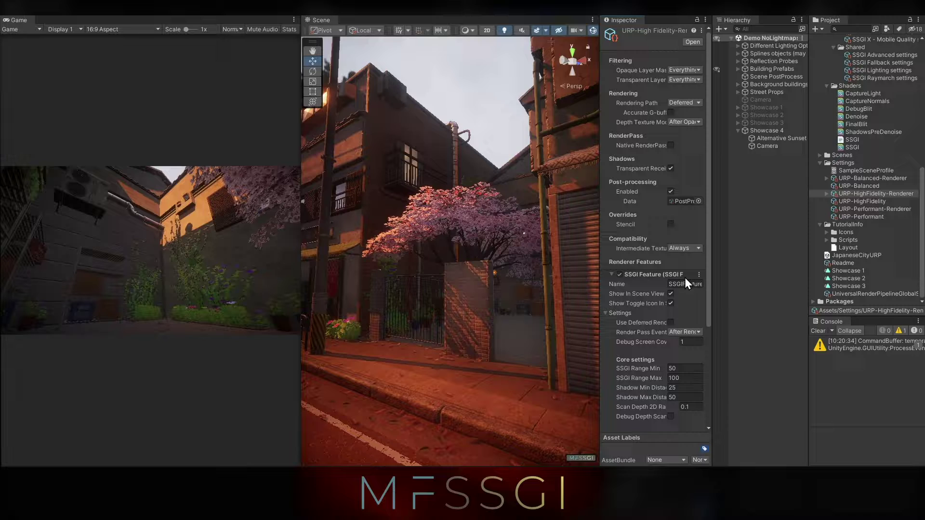
pyautogui.click(671, 322)
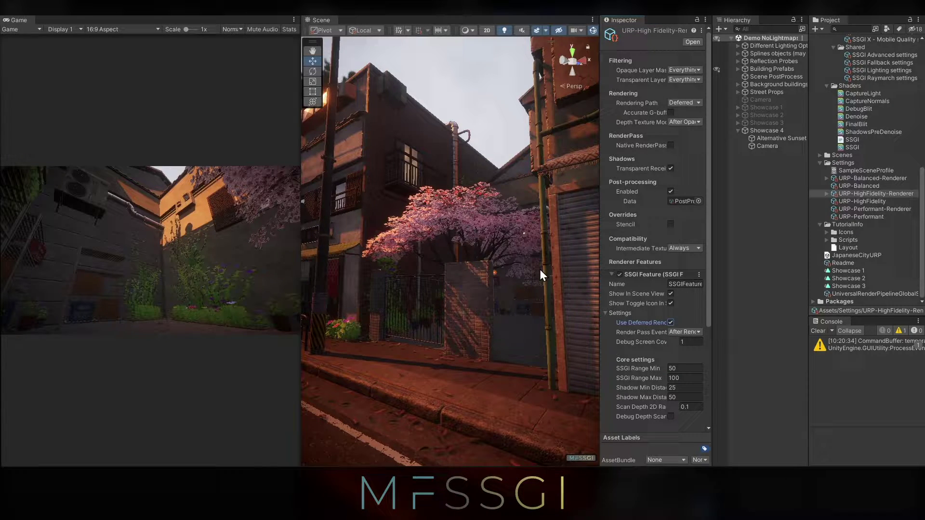
pyautogui.click(669, 322)
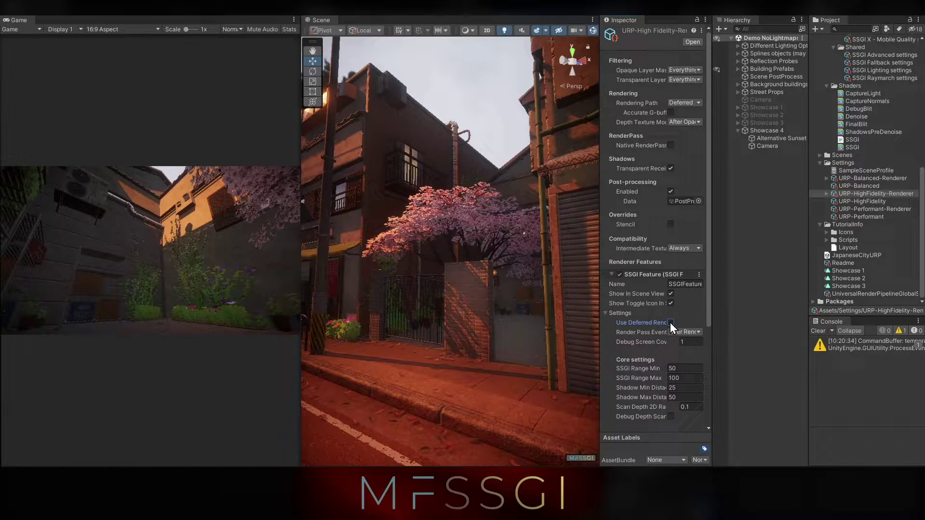
pyautogui.click(670, 322)
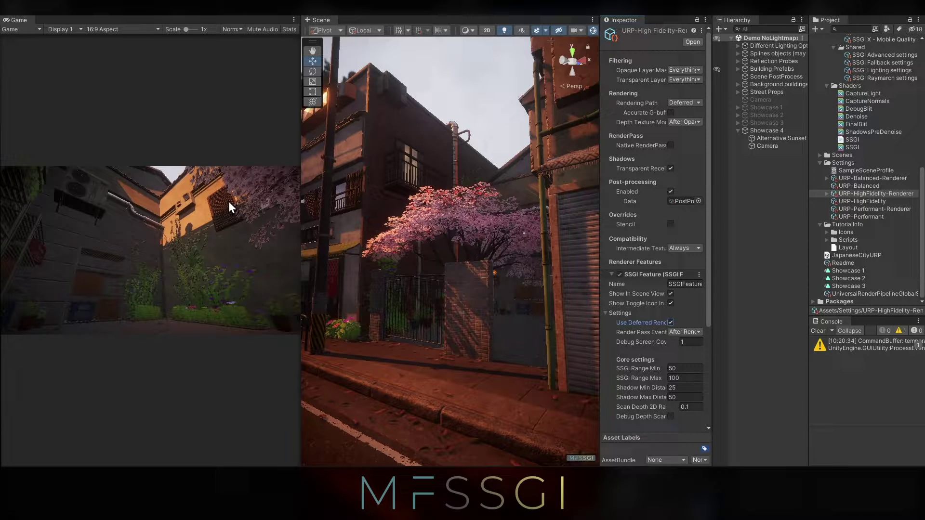
# Step: Add the SSGI Camera component ('ssgi cam') to the Showcase 4 Camera, then view the shutter wall
pyautogui.click(764, 146)
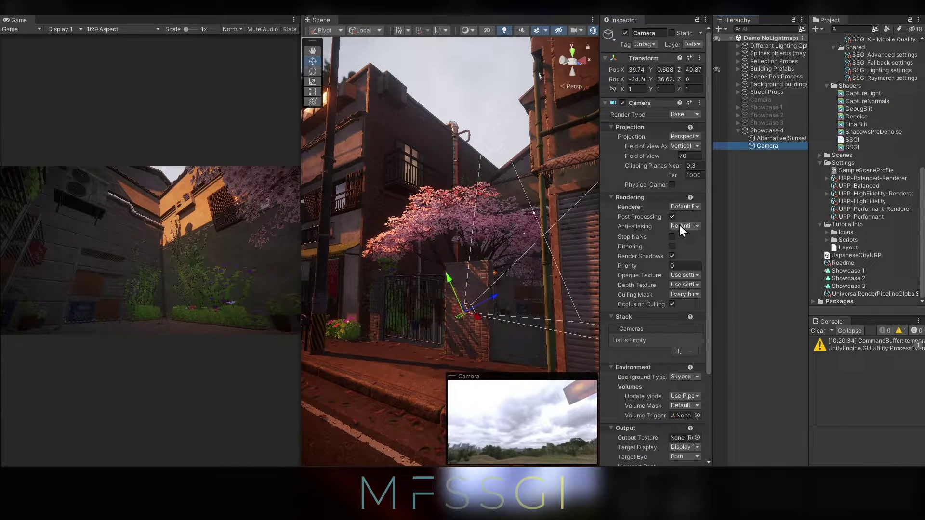
pyautogui.scroll(5, 650, 402)
pyautogui.click(644, 103)
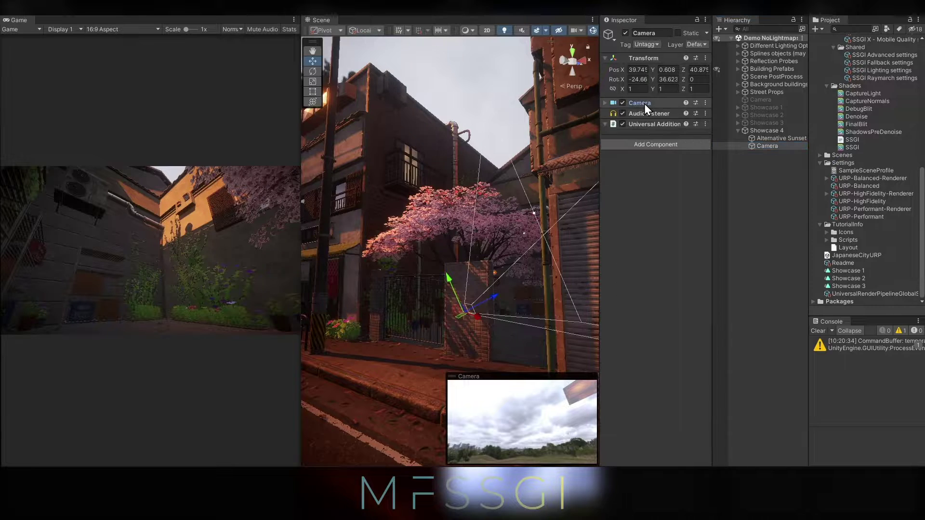
pyautogui.click(651, 145)
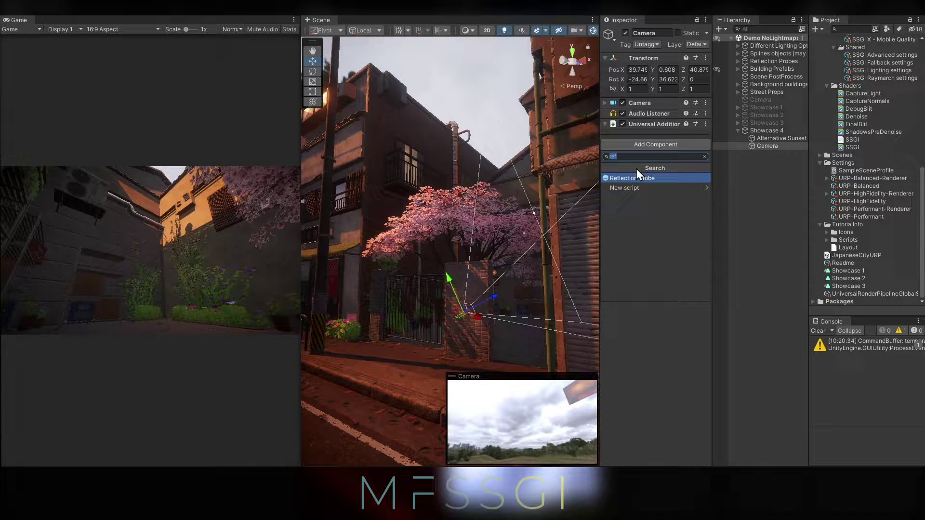
pyautogui.write('ssgi cam')
pyautogui.press('Return')
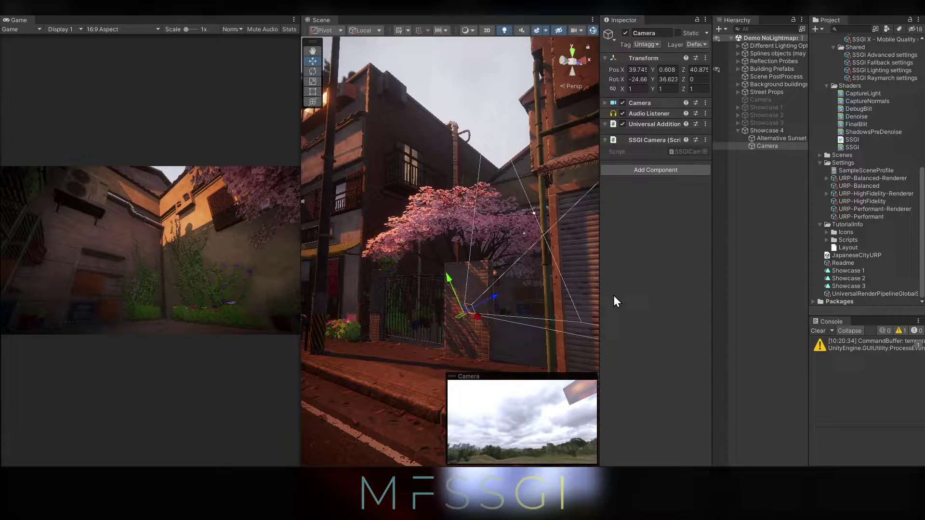
pyautogui.click(791, 192)
pyautogui.moveTo(495, 325); pyautogui.dragTo(541, 286, button='right')
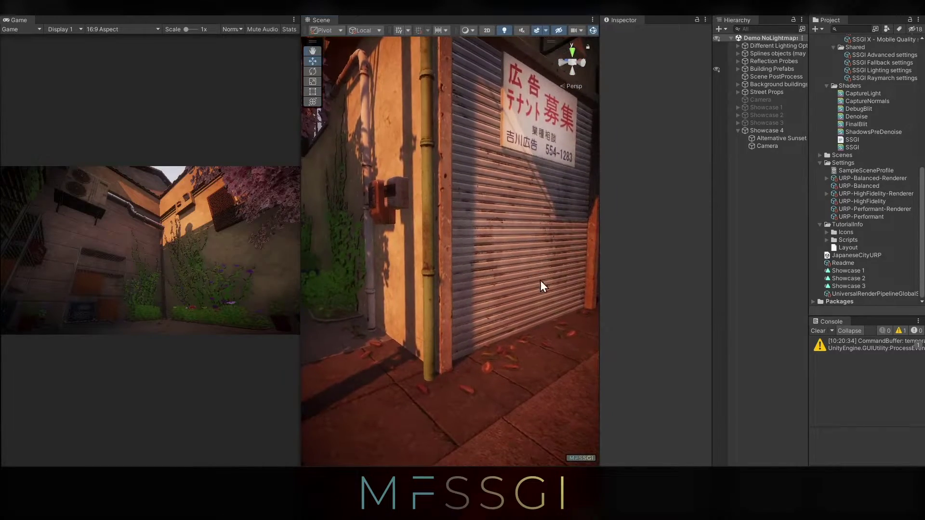
# Step: Toggle MFSSGI off and on to compare the lighting, then return to the cherry-tree gate
pyautogui.click(578, 458)
pyautogui.click(578, 457)
pyautogui.click(578, 458)
pyautogui.click(578, 458)
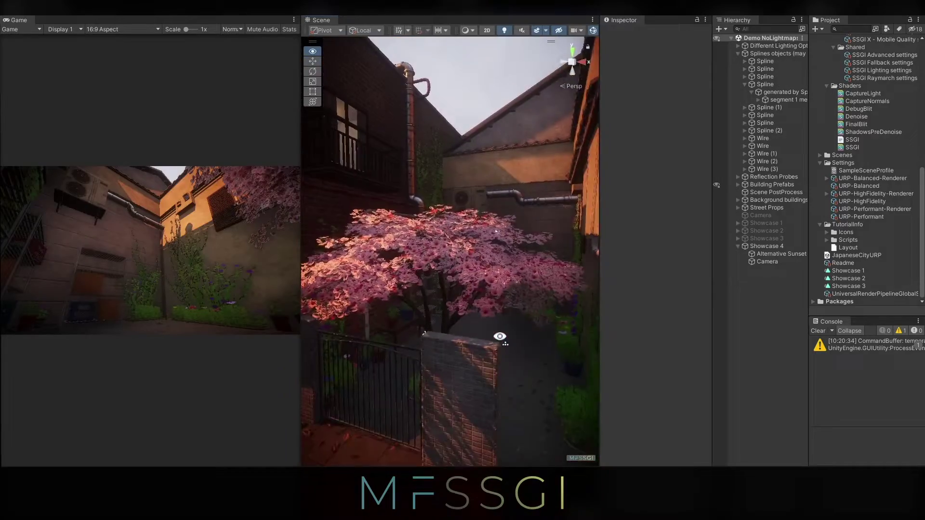
pyautogui.moveTo(498, 334); pyautogui.dragTo(430, 285, button='right')
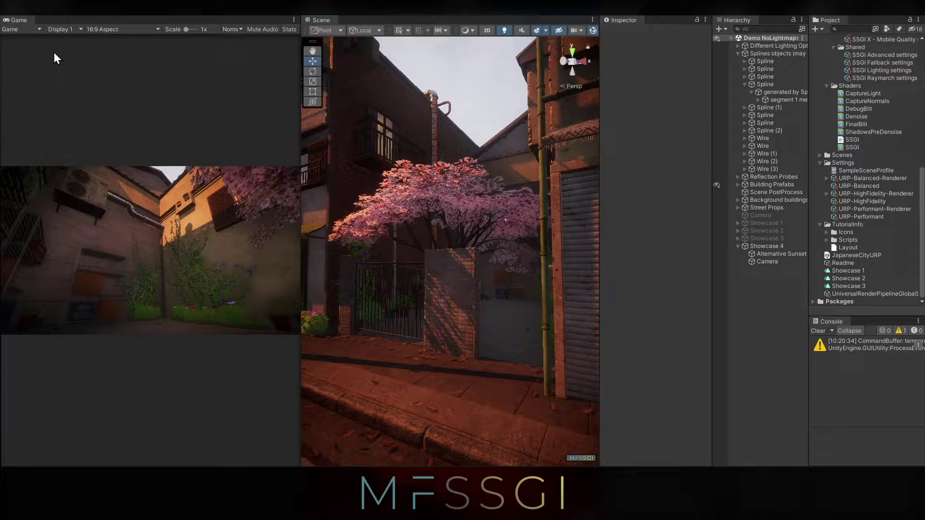
# Step: Open Project Settings > Graphics and run SSGI > Add SSGI to 'Always included shaders'
pyautogui.scroll(8, 865, 168)
pyautogui.click(17, 2)
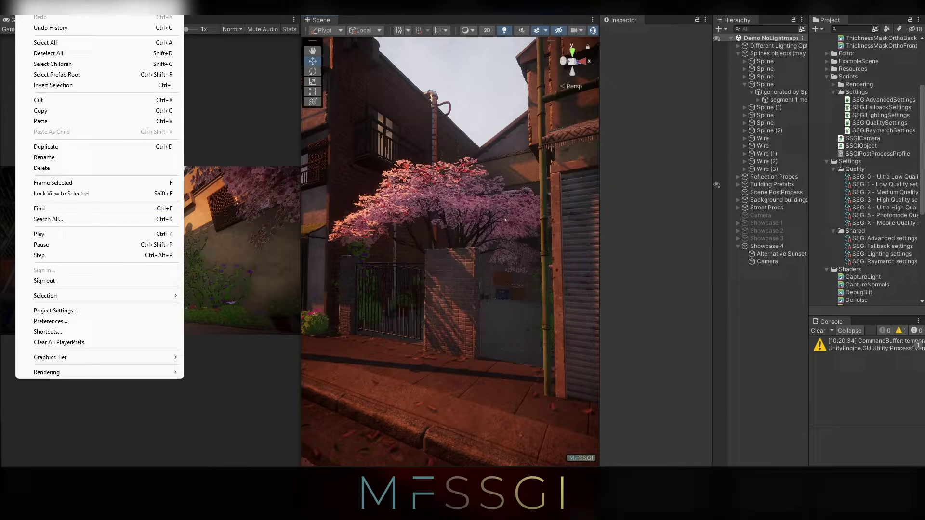
pyautogui.click(59, 311)
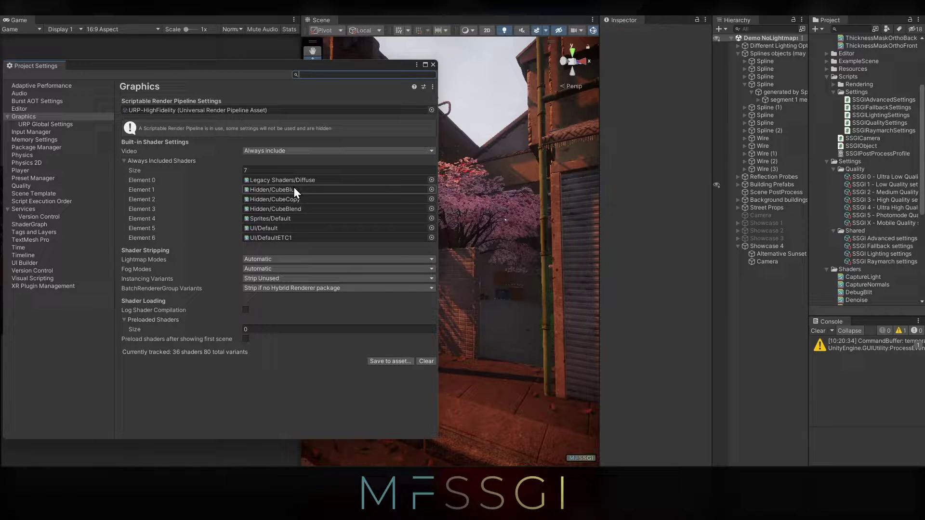
pyautogui.moveTo(322, 20); pyautogui.dragTo(198, 15)
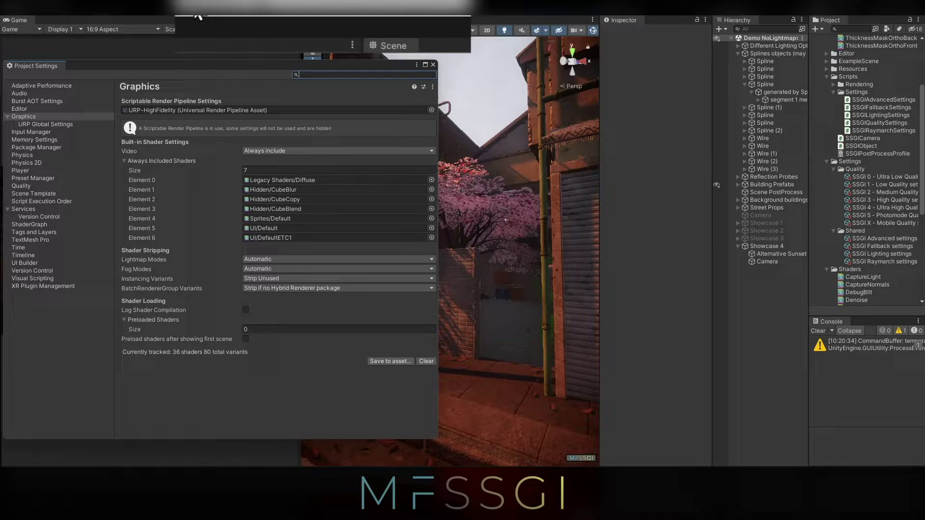
pyautogui.click(197, 15)
pyautogui.moveTo(197, 26)
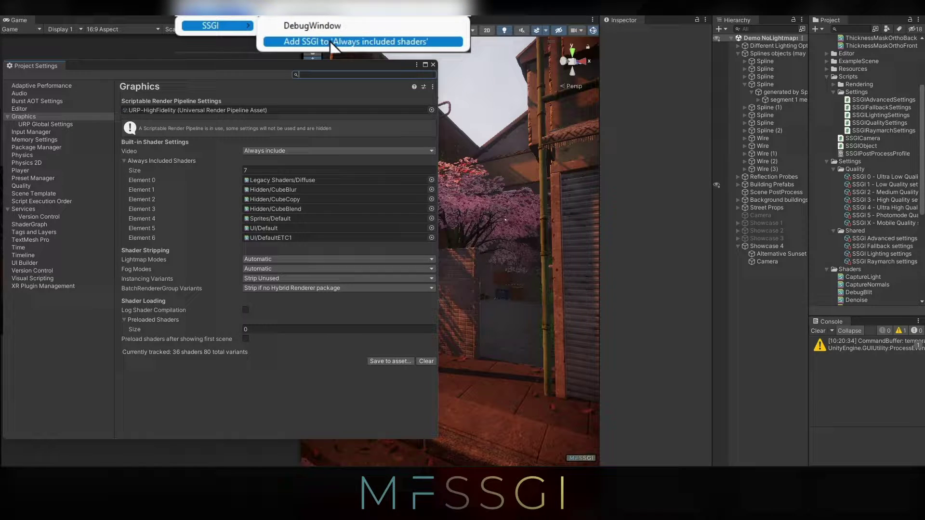
pyautogui.click(354, 43)
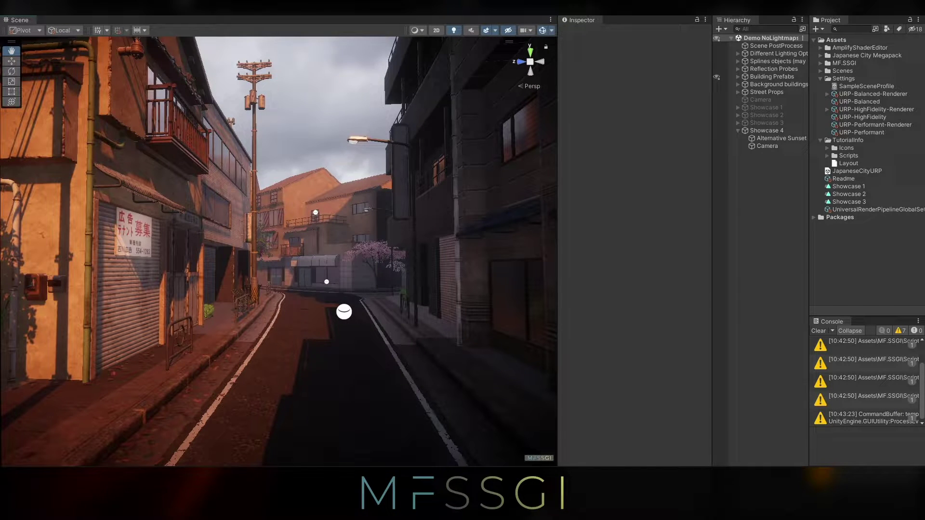
# Step: Open the SSGI DebugWindow and dock it, widened, to the left of the Scene view
pyautogui.click(184, 4)
pyautogui.moveTo(206, 22)
pyautogui.click(297, 24)
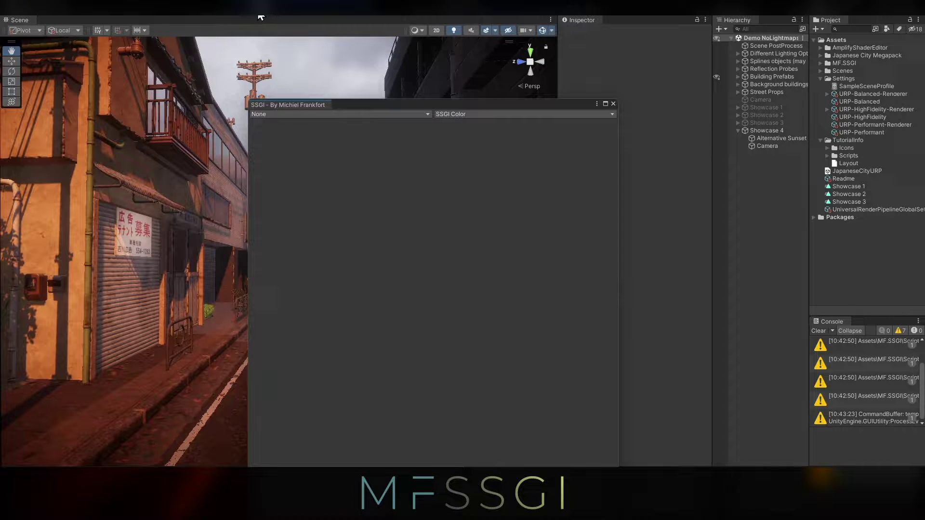
pyautogui.moveTo(287, 107); pyautogui.dragTo(42, 172)
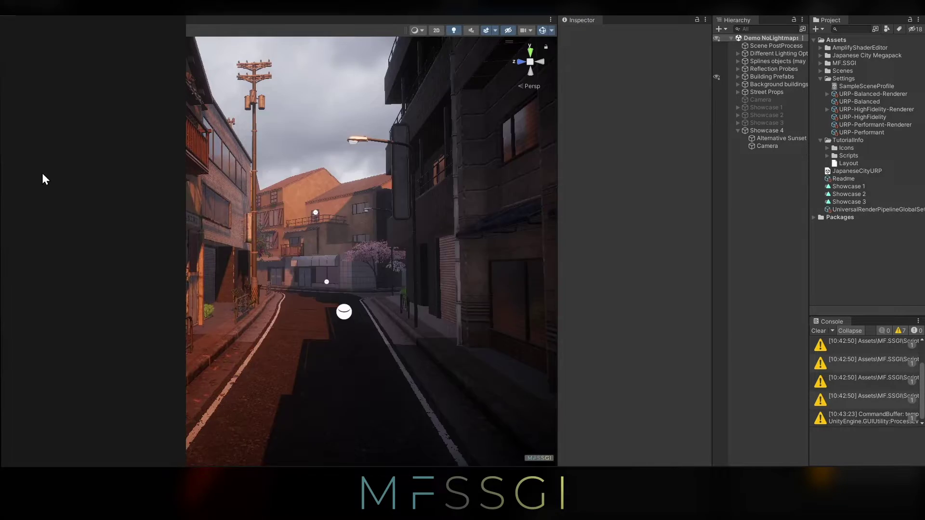
pyautogui.moveTo(186, 169); pyautogui.dragTo(260, 174)
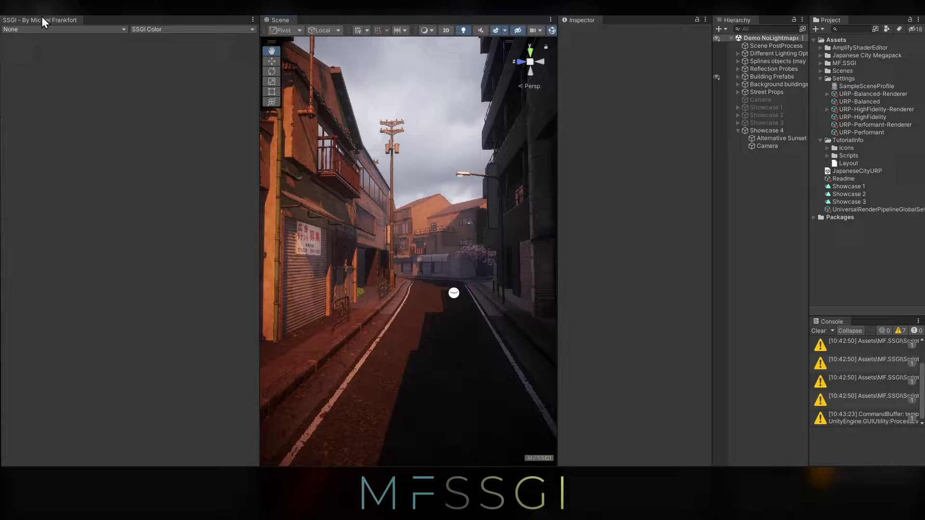
# Step: Set the debug window's camera to SceneCamera and fly past the cherry tree and down another street
pyautogui.click(39, 29)
pyautogui.click(39, 61)
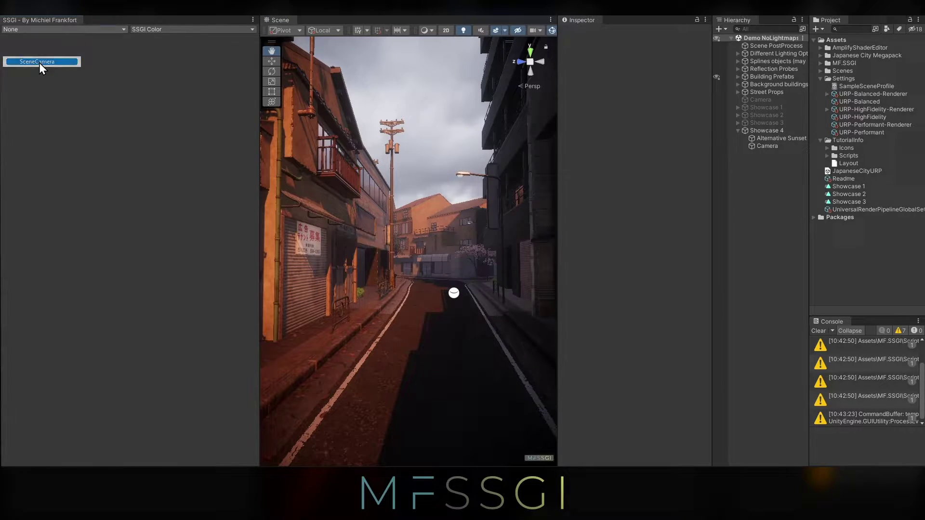
pyautogui.moveTo(457, 256); pyautogui.dragTo(330, 221, button='right')
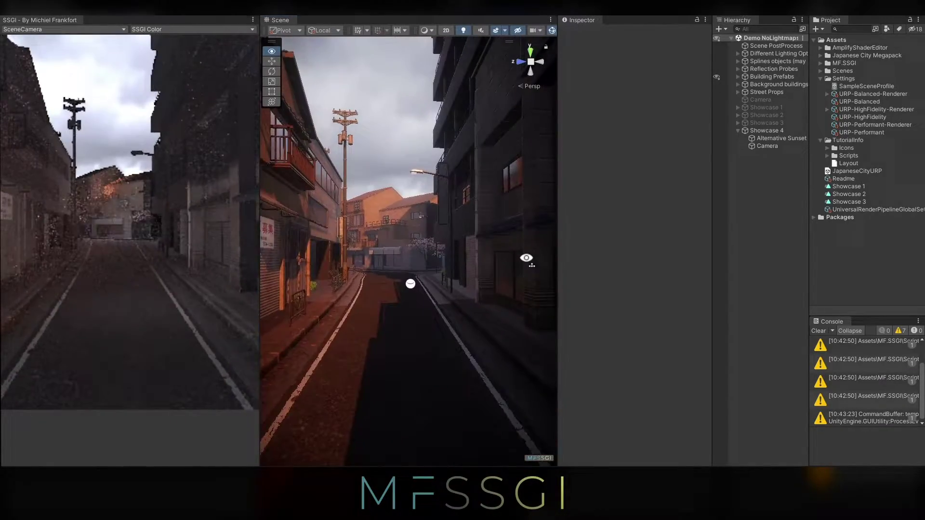
pyautogui.moveTo(529, 259); pyautogui.dragTo(520, 262, button='right')
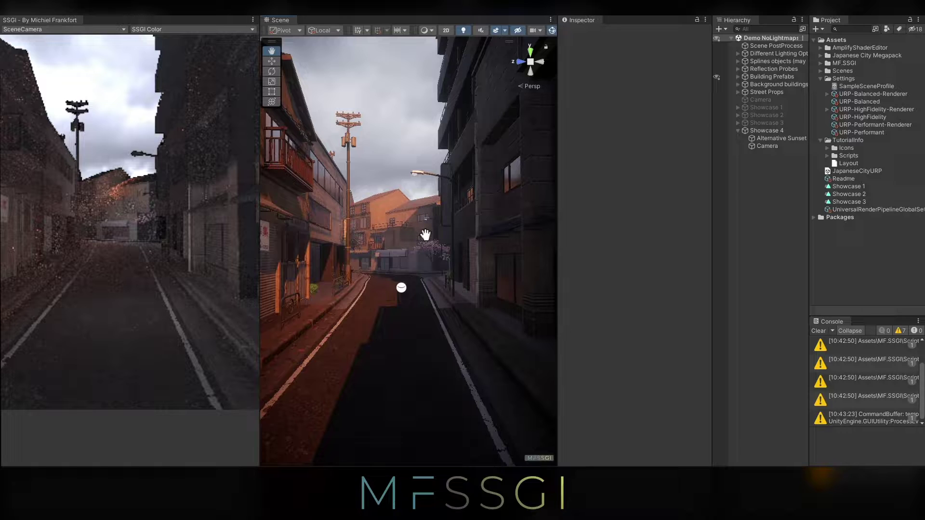
# Step: In the URP-HighFidelity-Renderer's SSGI Feature, enter 5 for SSGI Range Min and Range Max
pyautogui.click(854, 108)
pyautogui.scroll(-5, 584, 245)
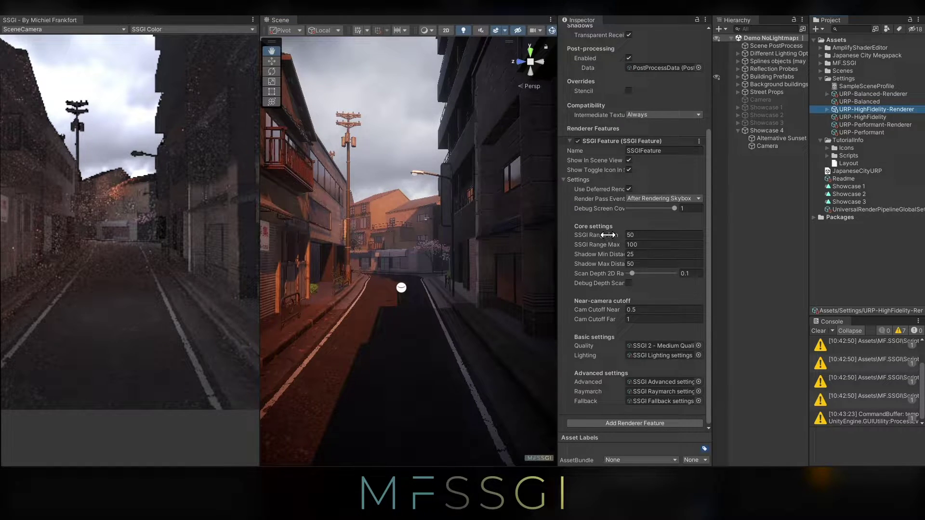
pyautogui.click(641, 237)
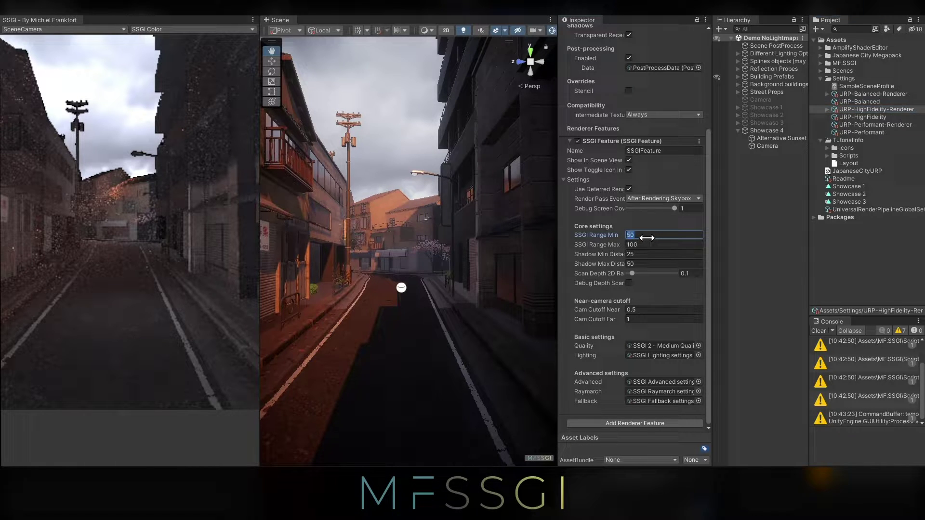
pyautogui.write('5')
pyautogui.press('Tab')
pyautogui.write('5')
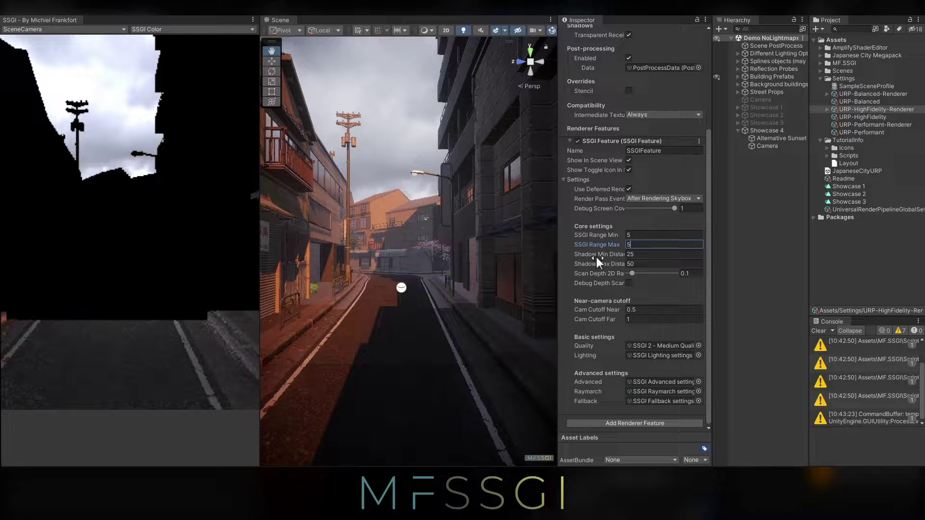
# Step: Set SSGI Range Max to 25 and SSGI Range Min to 15
pyautogui.moveTo(599, 244); pyautogui.dragTo(709, 248)
pyautogui.moveTo(823, 249); pyautogui.dragTo(897, 236)
pyautogui.click(674, 244)
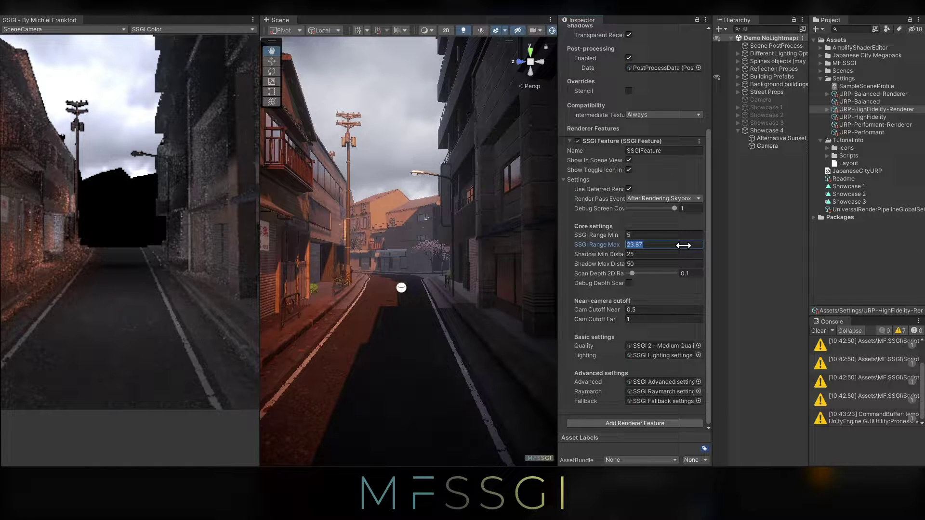
pyautogui.write('25')
pyautogui.click(673, 235)
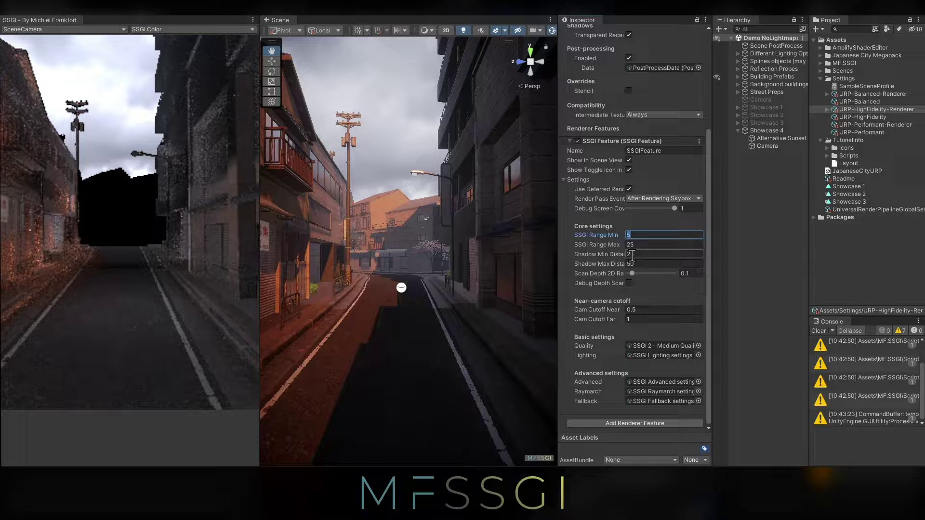
pyautogui.write('15')
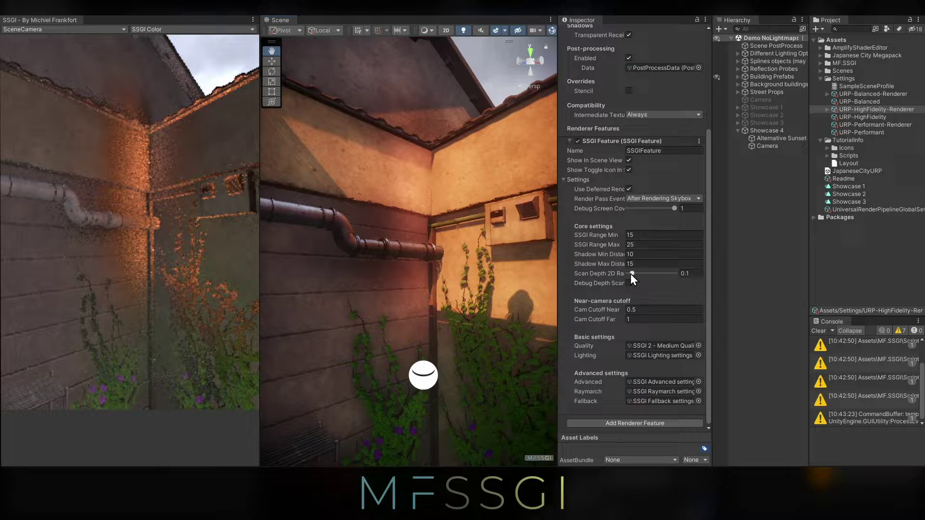
# Step: Try Scan Depth 2D Range at 0.1 and 0.2, then raise it further while flying through the alley
pyautogui.moveTo(631, 275)
pyautogui.mouseDown()
pyautogui.moveTo(672, 272)
pyautogui.moveTo(623, 273)
pyautogui.moveTo(657, 274)
pyautogui.moveTo(623, 270)
pyautogui.moveTo(638, 274)
pyautogui.mouseUp()
pyautogui.write('0.1')
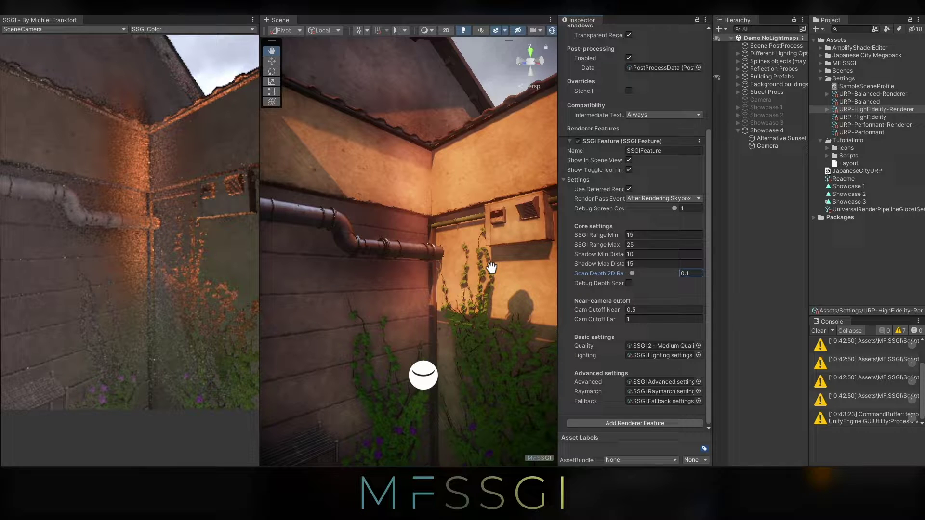
pyautogui.press('BackSpace')
pyautogui.write('2')
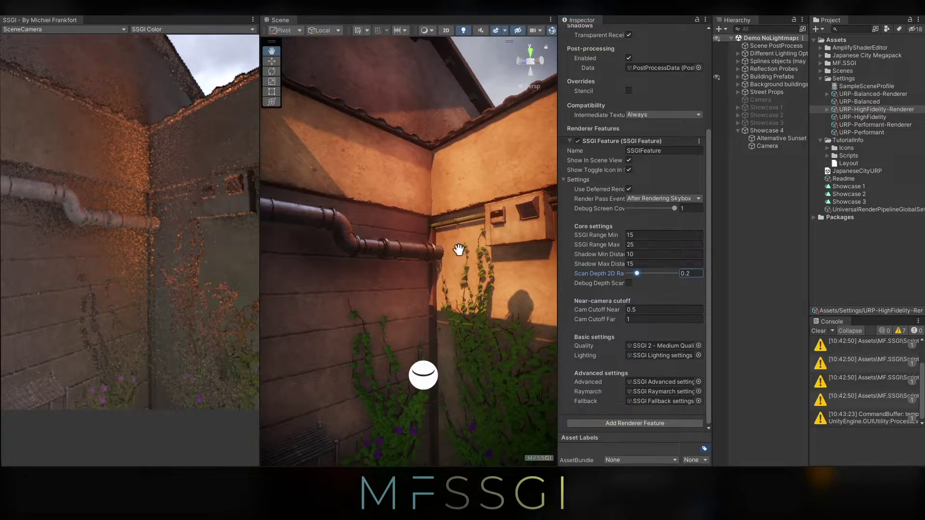
pyautogui.moveTo(458, 250); pyautogui.dragTo(413, 265, button='right')
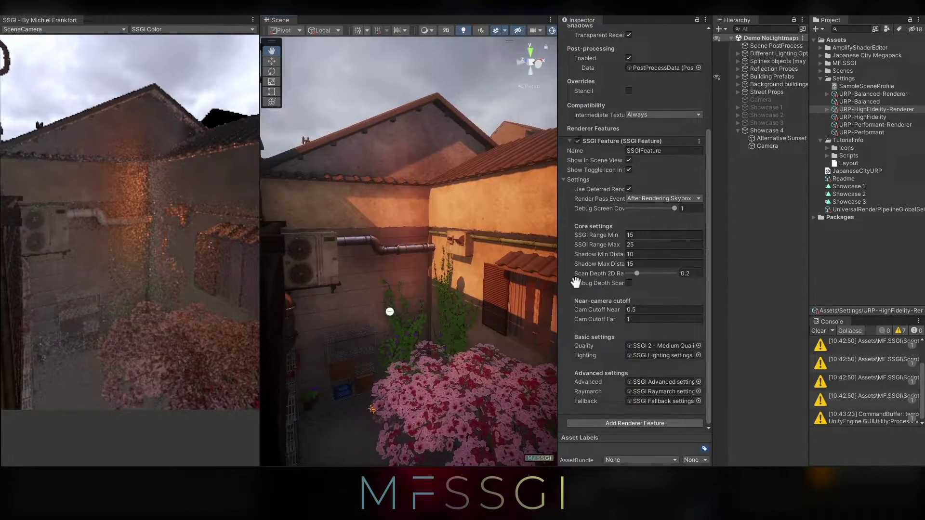
pyautogui.moveTo(637, 274)
pyautogui.mouseDown()
pyautogui.moveTo(658, 274)
pyautogui.moveTo(628, 274)
pyautogui.moveTo(651, 279)
pyautogui.moveTo(638, 277)
pyautogui.mouseUp()
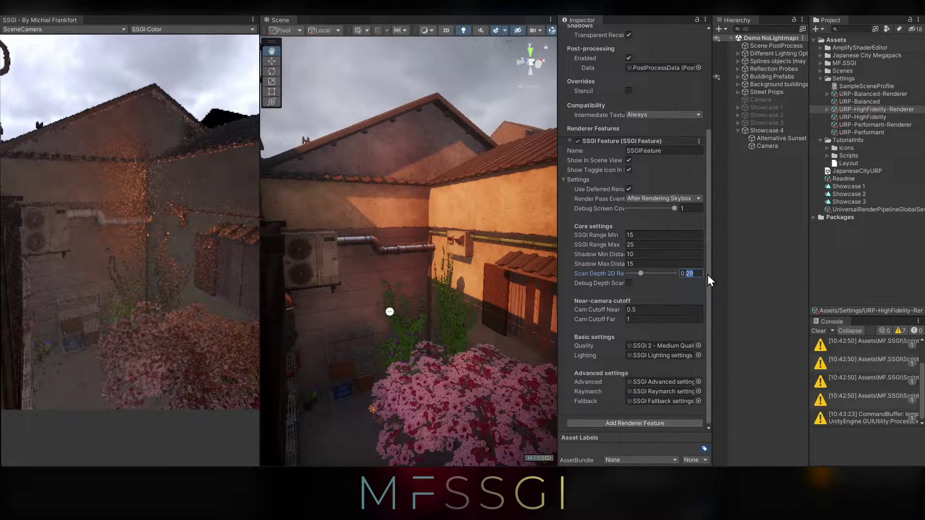
pyautogui.moveTo(499, 236); pyautogui.dragTo(481, 227, button='right')
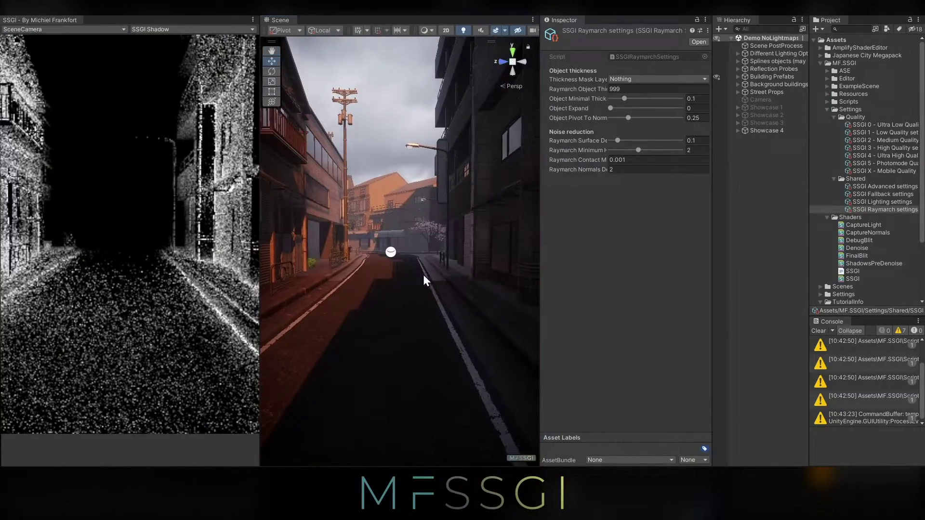
# Step: Switch the SSGI debug view to the depth buffer while flying along the street to the railing
pyautogui.moveTo(426, 281); pyautogui.dragTo(373, 259, button='right')
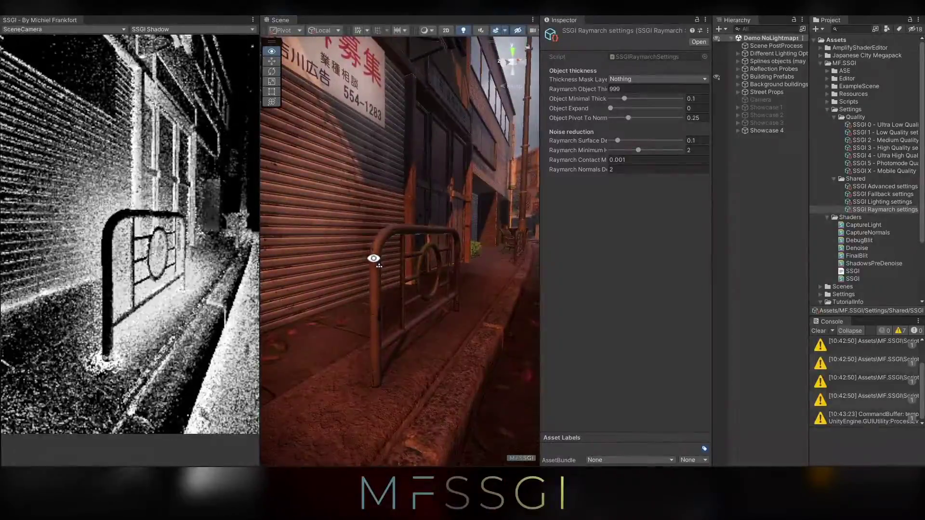
pyautogui.moveTo(480, 269); pyautogui.dragTo(413, 267, button='right')
pyautogui.press('a')
pyautogui.click(164, 30)
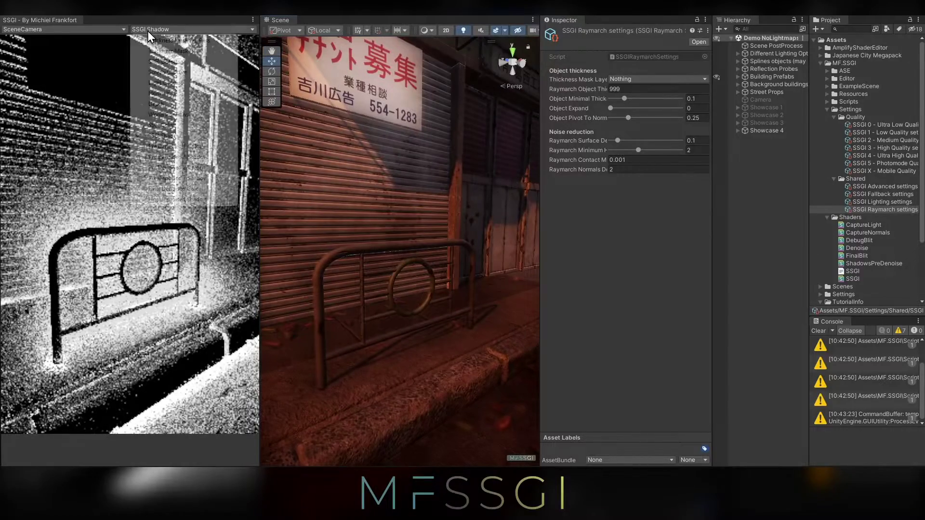
pyautogui.click(169, 109)
pyautogui.moveTo(376, 255); pyautogui.dragTo(417, 273, button='right')
pyautogui.press('w')
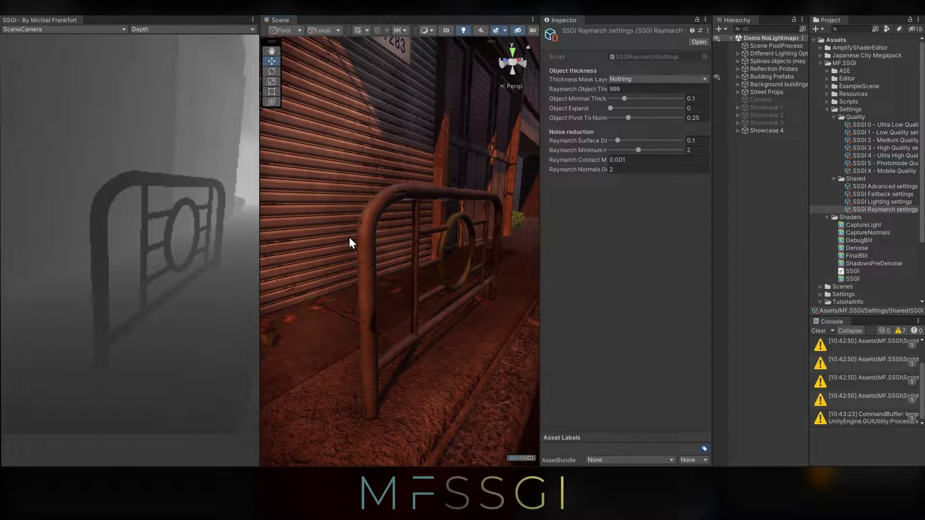
# Step: Show the Thickness Mask debug view and set the Raymarch Thickness Mask Layer to Props
pyautogui.click(159, 30)
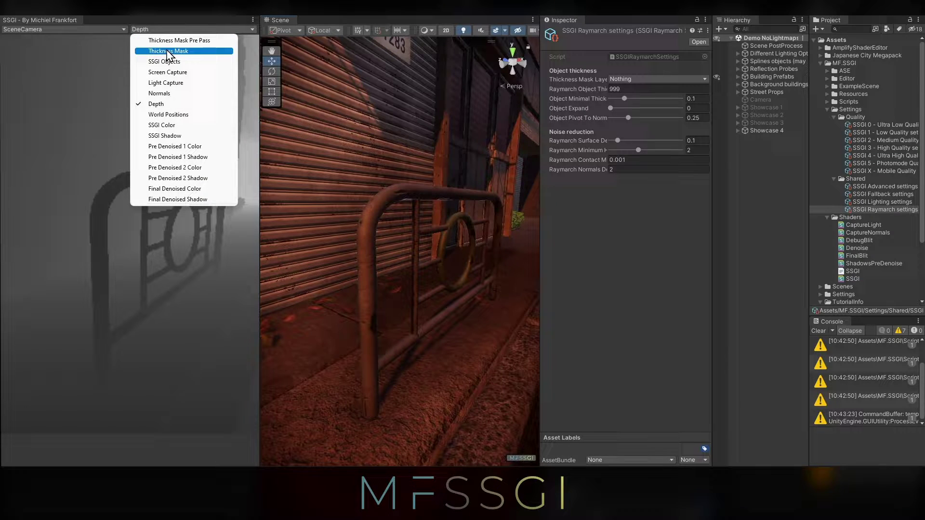
pyautogui.click(178, 51)
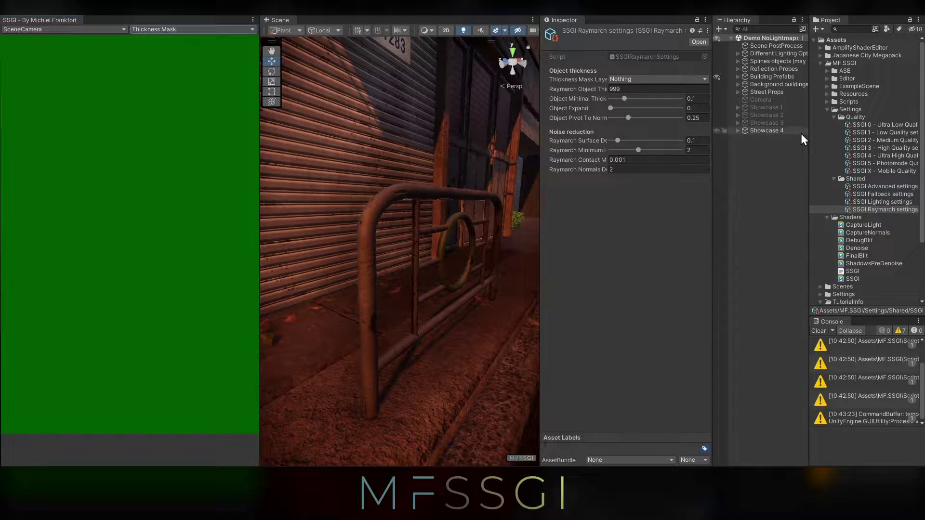
pyautogui.click(904, 211)
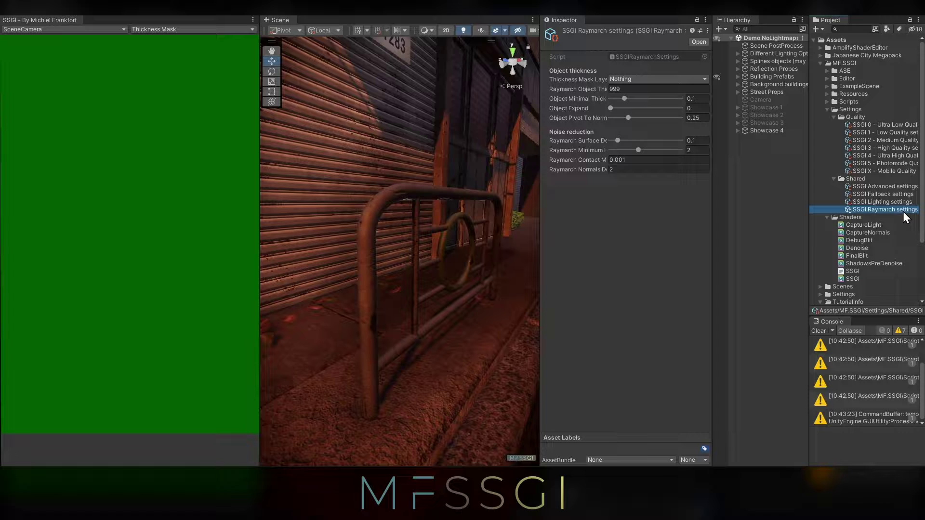
pyautogui.click(634, 80)
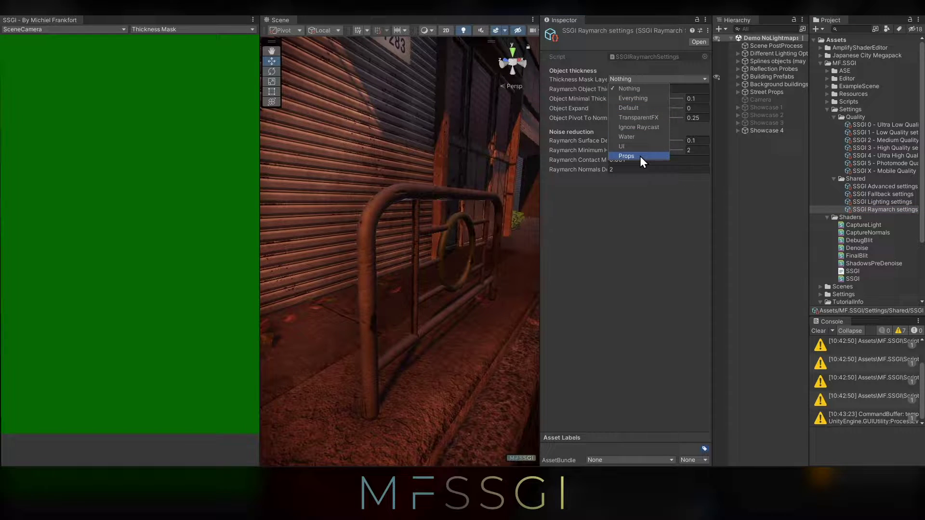
pyautogui.click(626, 156)
pyautogui.moveTo(487, 195); pyautogui.dragTo(448, 197, button='right')
pyautogui.press('w')
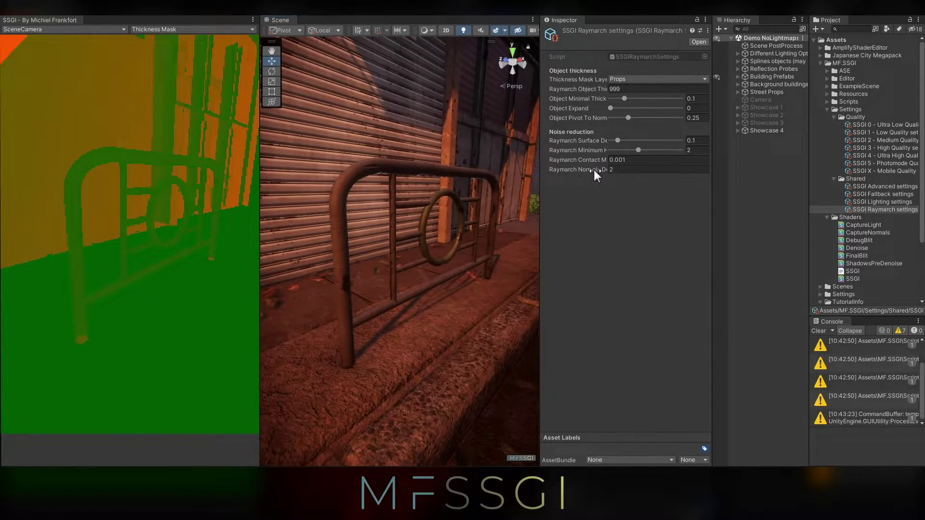
# Step: Compare the thickness mask by switching its layer to Nothing and back to Props
pyautogui.click(621, 78)
pyautogui.click(629, 89)
pyautogui.click(632, 79)
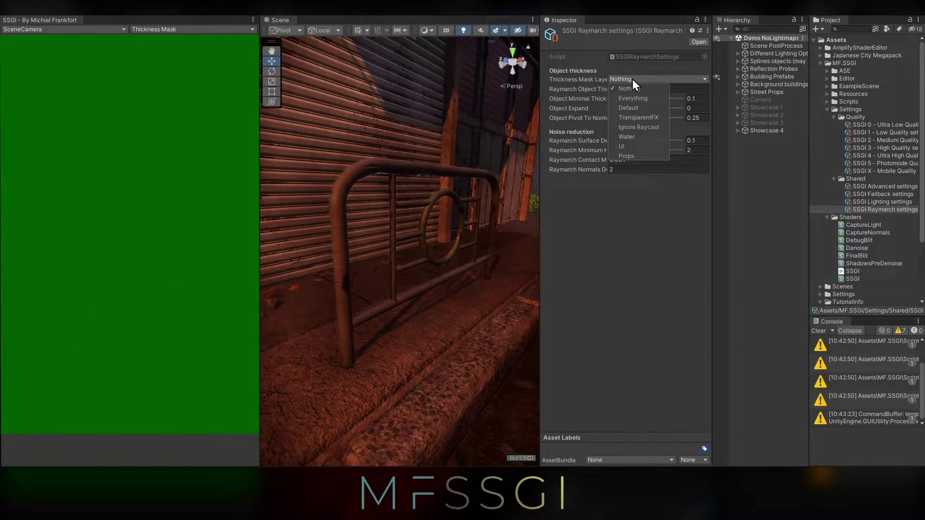
pyautogui.click(622, 155)
pyautogui.moveTo(453, 178); pyautogui.dragTo(369, 202, button='right')
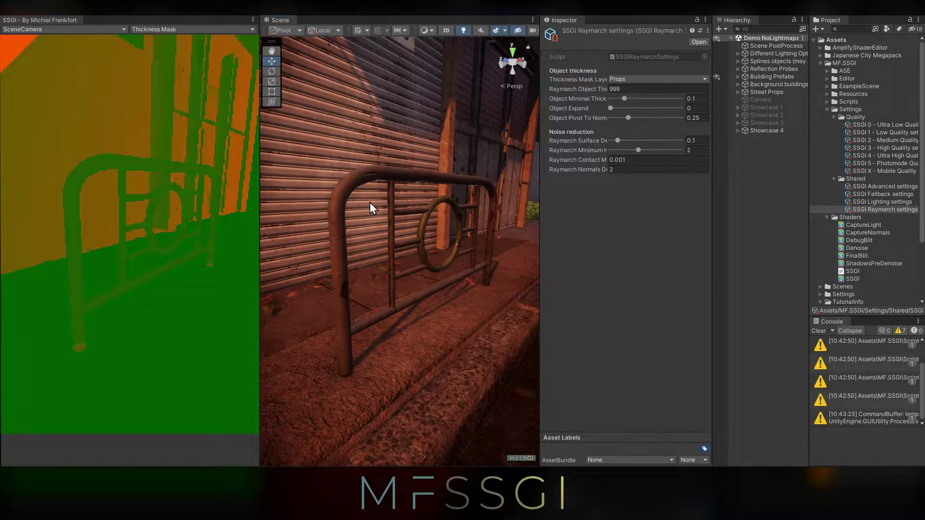
# Step: Confirm Fence_B is on the Props layer, then toggle the mask layer Nothing and back to Props
pyautogui.click(398, 177)
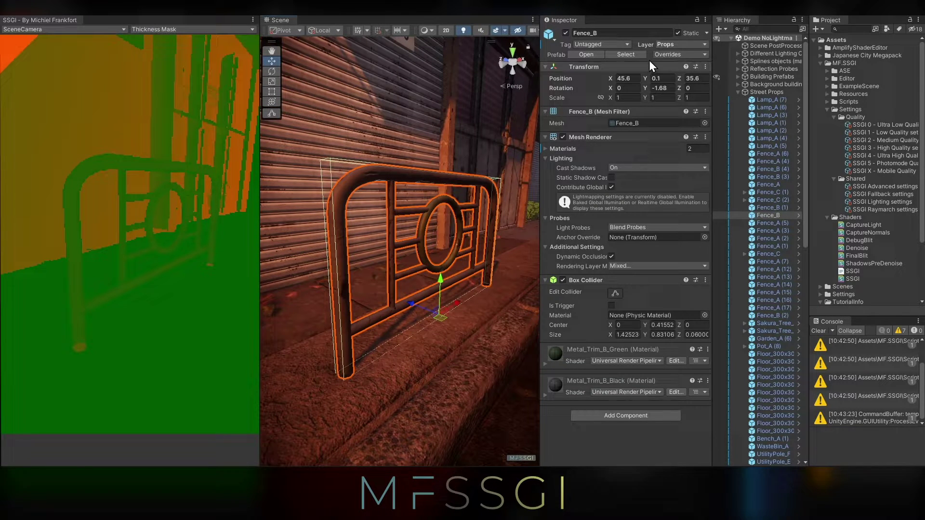
pyautogui.click(676, 45)
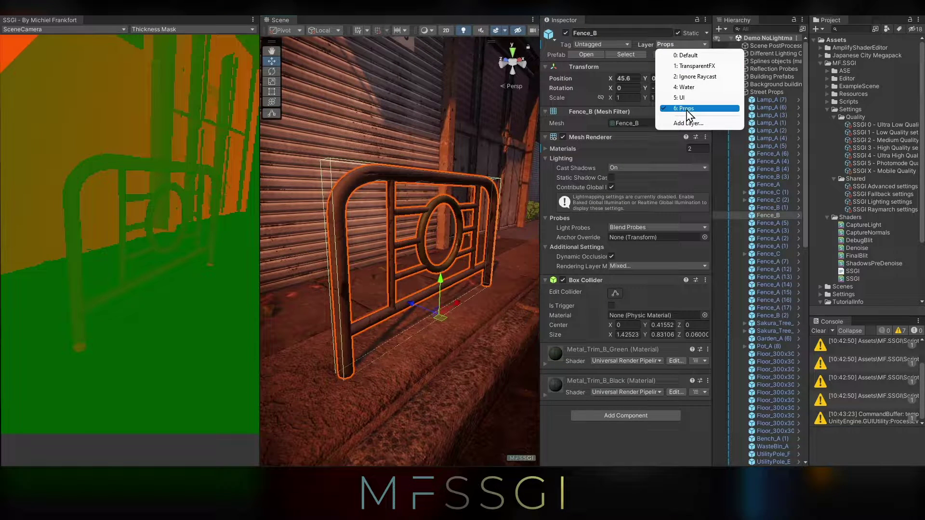
pyautogui.click(676, 44)
pyautogui.click(875, 209)
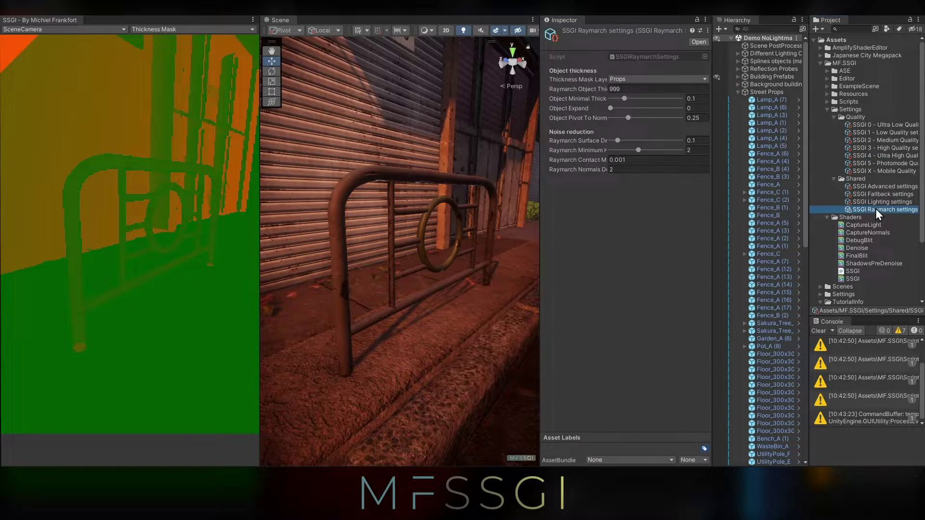
pyautogui.click(637, 79)
pyautogui.click(637, 89)
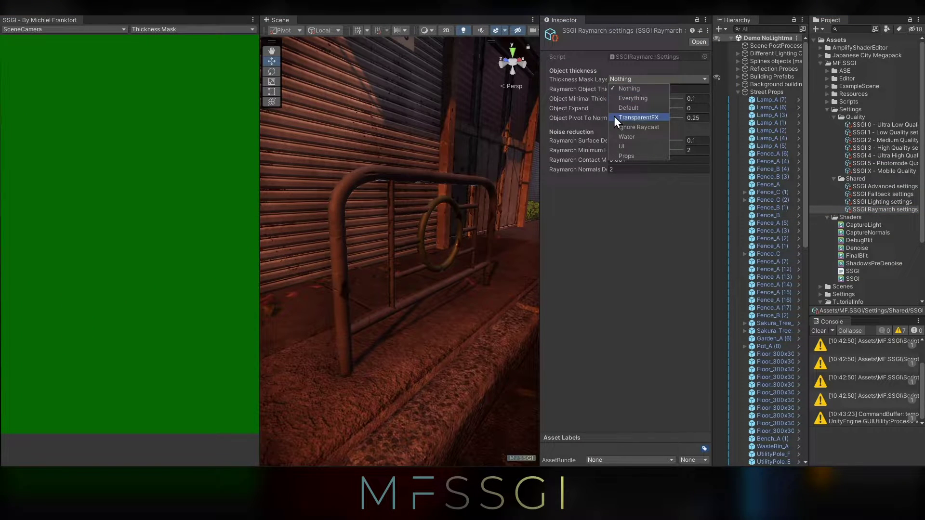
pyautogui.click(627, 155)
pyautogui.moveTo(471, 206); pyautogui.dragTo(427, 216, button='right')
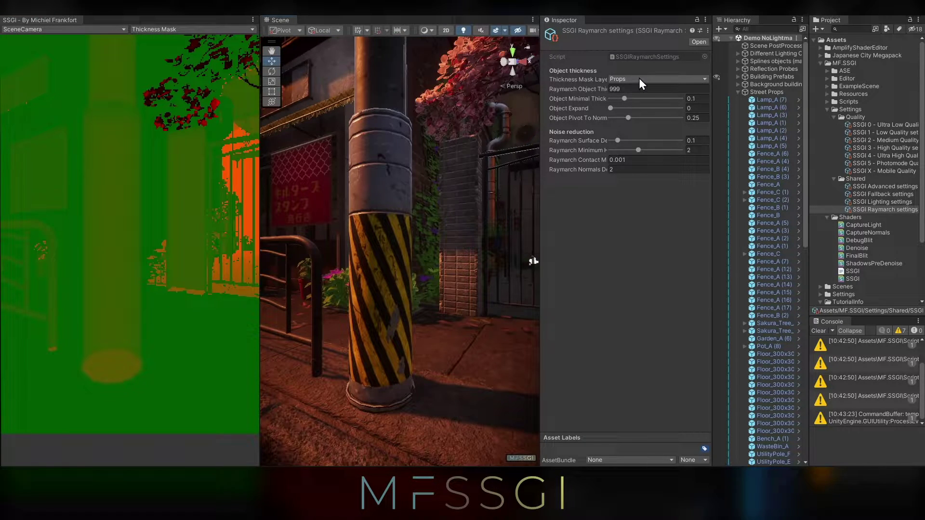
# Step: Fly to the alley's metal shelf to inspect its Props thickness mask, then widen the Scene view
pyautogui.click(639, 79)
pyautogui.moveTo(486, 199); pyautogui.dragTo(450, 198, button='right')
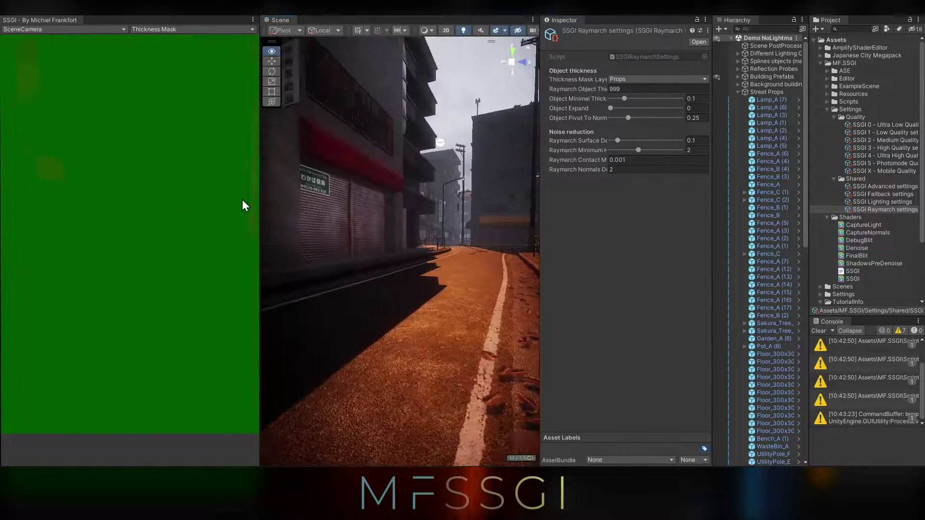
pyautogui.moveTo(448, 202)
pyautogui.mouseDown(button='right')
pyautogui.moveTo(414, 151)
pyautogui.moveTo(423, 181)
pyautogui.moveTo(450, 167)
pyautogui.moveTo(442, 155)
pyautogui.moveTo(411, 248)
pyautogui.moveTo(397, 204)
pyautogui.moveTo(335, 231)
pyautogui.moveTo(406, 186)
pyautogui.moveTo(419, 144)
pyautogui.moveTo(429, 206)
pyautogui.moveTo(442, 190)
pyautogui.moveTo(466, 200)
pyautogui.moveTo(434, 180)
pyautogui.moveTo(435, 195)
pyautogui.mouseUp(button='right')
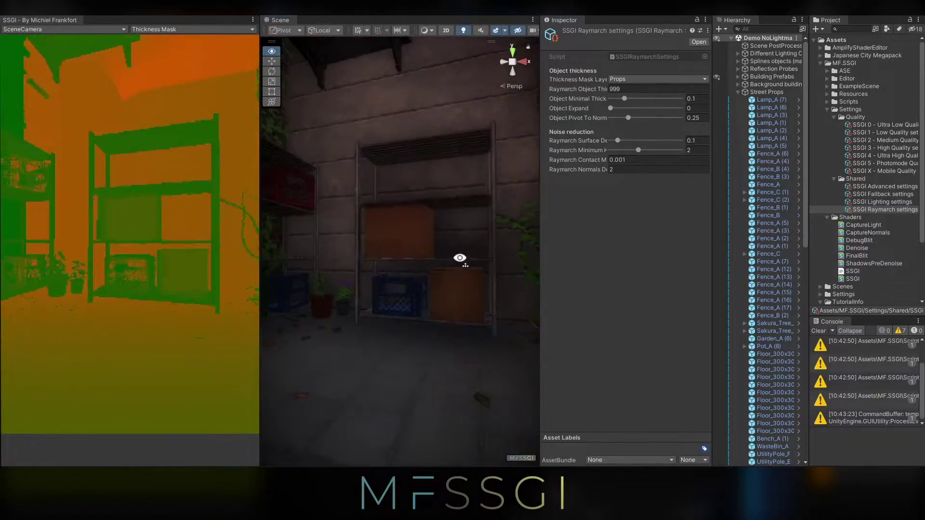
pyautogui.moveTo(460, 258); pyautogui.dragTo(478, 262, button='right')
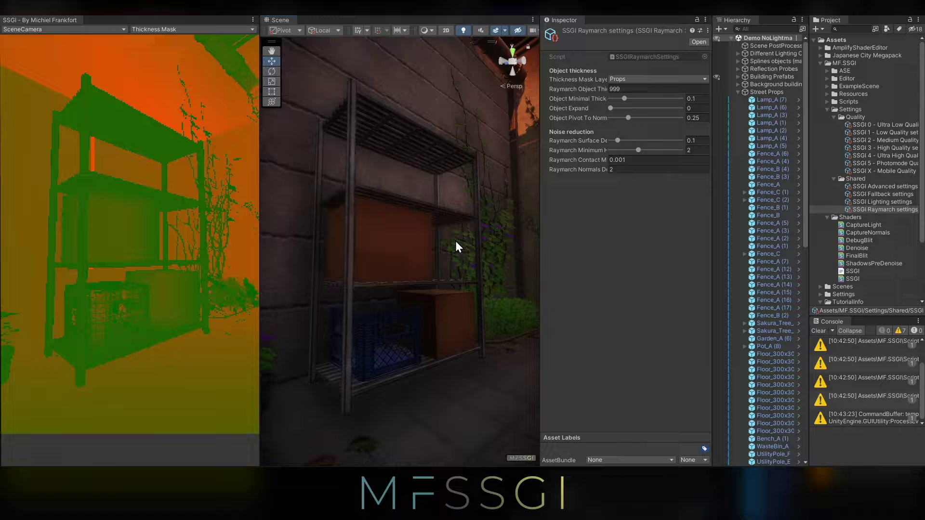
pyautogui.moveTo(541, 231); pyautogui.dragTo(606, 228)
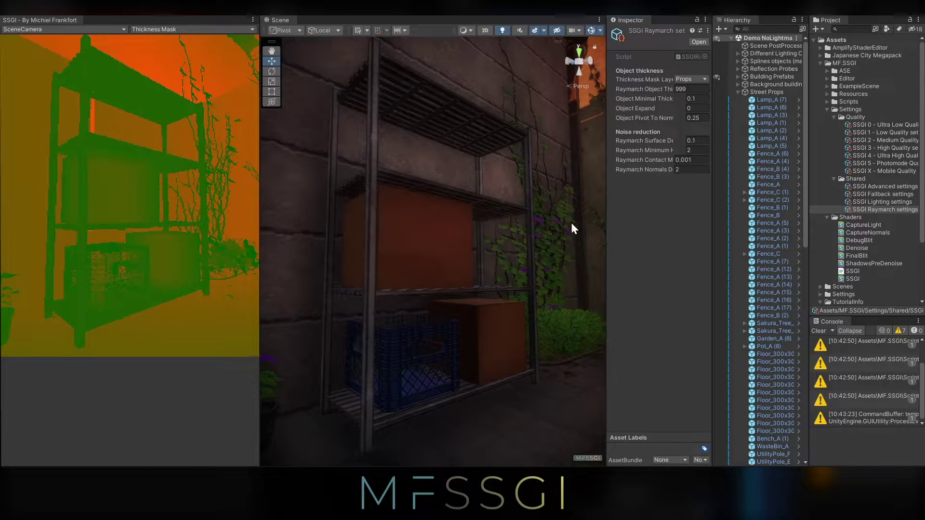
# Step: Switch the SSGI window's debug view to SSGI Shadow while viewing the shelf
pyautogui.click(162, 30)
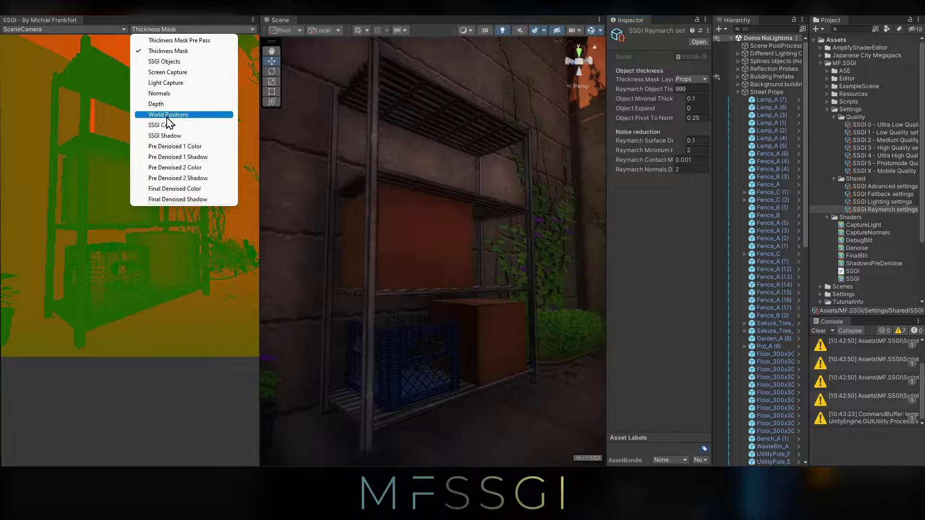
pyautogui.click(169, 136)
pyautogui.moveTo(429, 248)
pyautogui.mouseDown(button='right')
pyautogui.moveTo(449, 257)
pyautogui.moveTo(458, 248)
pyautogui.moveTo(453, 258)
pyautogui.moveTo(446, 245)
pyautogui.mouseUp(button='right')
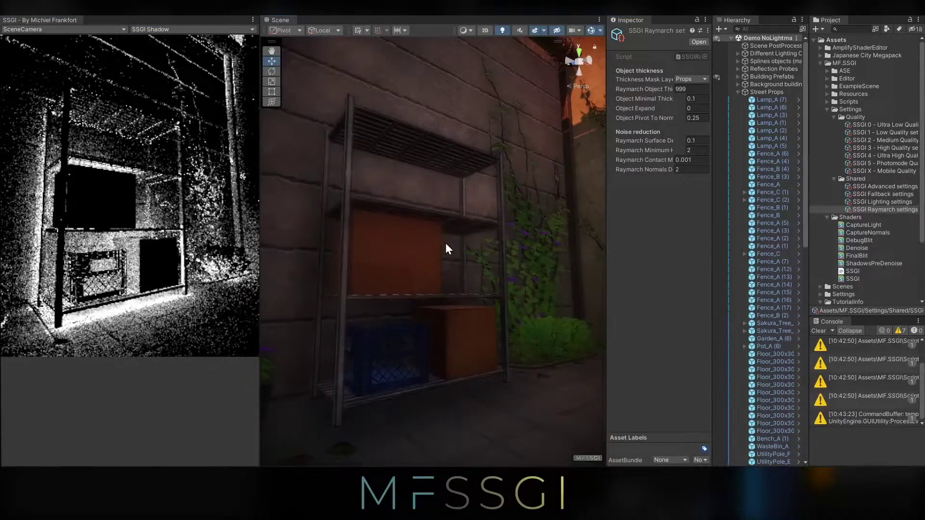
# Step: Select the Scene PostProcess volume, widen the Inspector, and orbit the view around the shelf
pyautogui.click(737, 92)
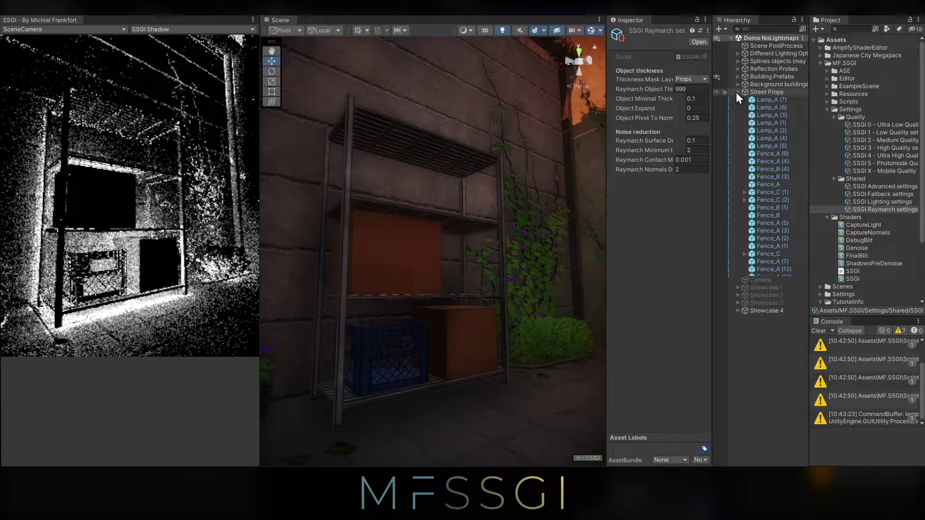
pyautogui.click(771, 46)
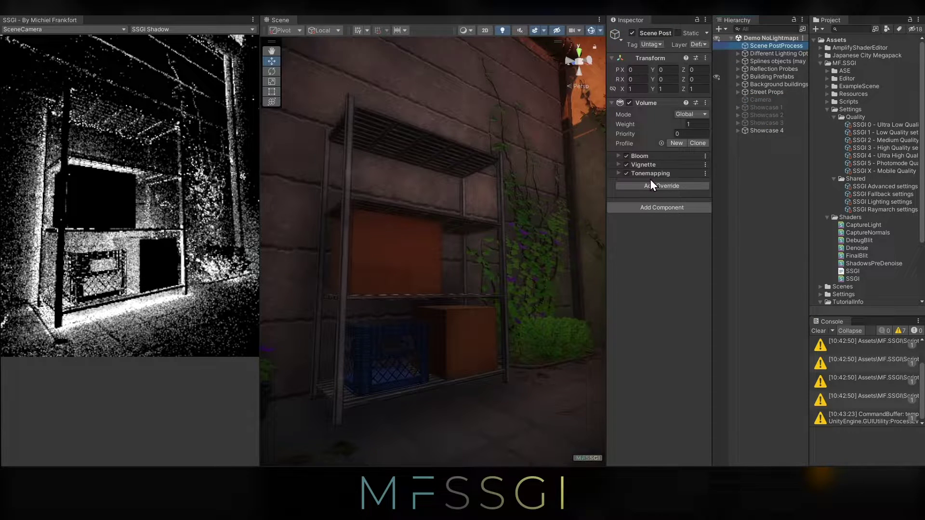
pyautogui.moveTo(606, 184); pyautogui.dragTo(590, 179)
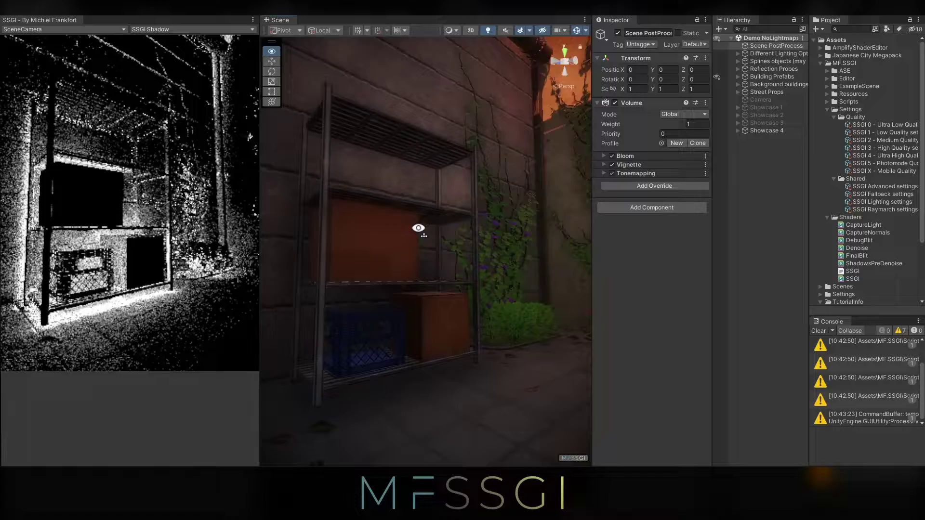
pyautogui.moveTo(418, 228); pyautogui.dragTo(443, 234, button='right')
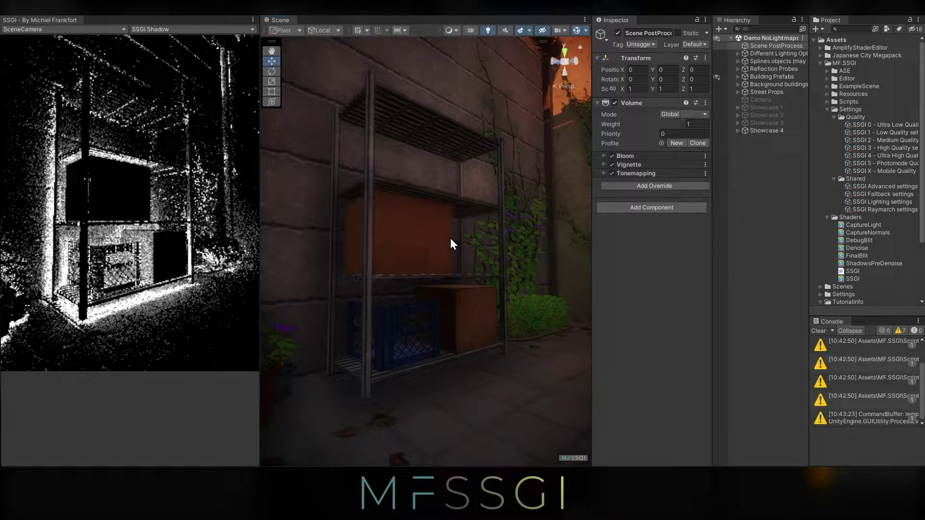
pyautogui.moveTo(484, 234); pyautogui.dragTo(517, 219, button='right')
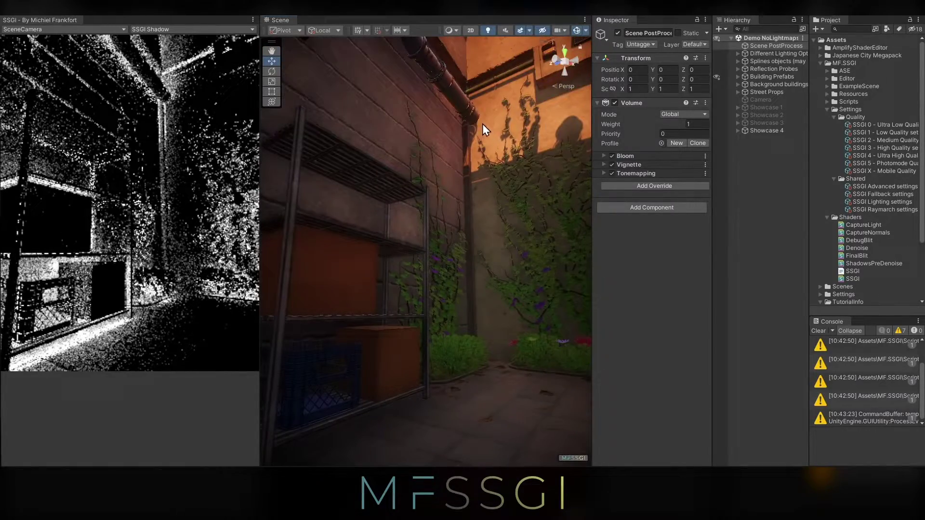
pyautogui.moveTo(553, 114); pyautogui.dragTo(533, 126, button='right')
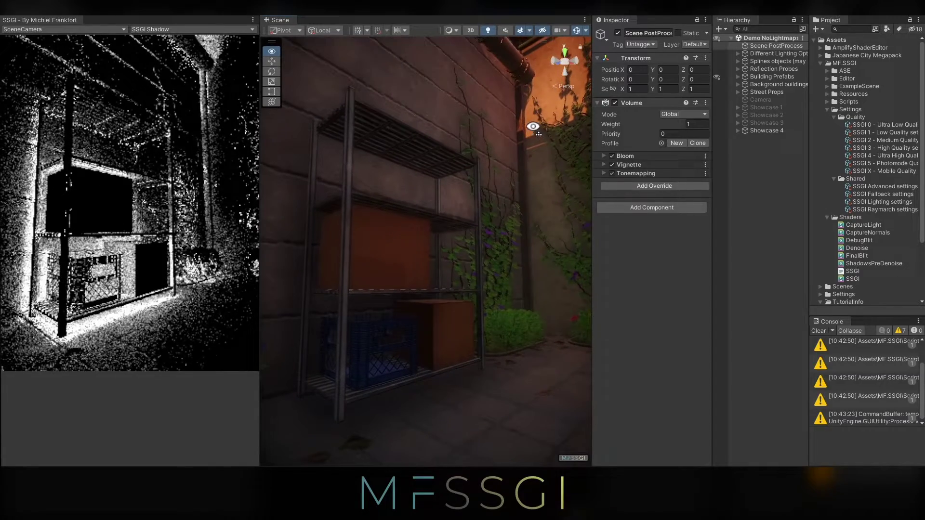
pyautogui.moveTo(339, 322); pyautogui.dragTo(418, 260, button='right')
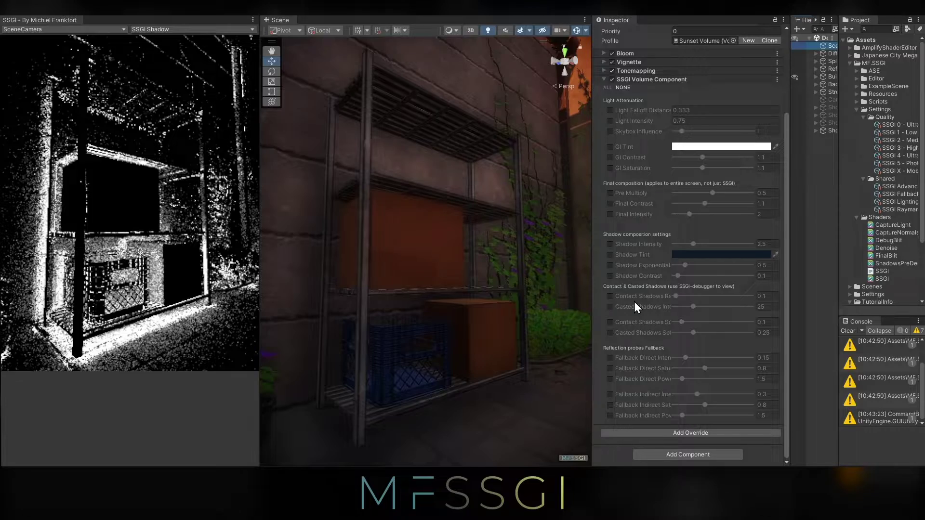
# Step: Enable the Contact Shadows Radius and Casted Shadows Intensity overrides, setting 0.1 and 39.5
pyautogui.click(672, 306)
pyautogui.moveTo(672, 296)
pyautogui.mouseDown()
pyautogui.moveTo(717, 301)
pyautogui.moveTo(675, 295)
pyautogui.mouseUp()
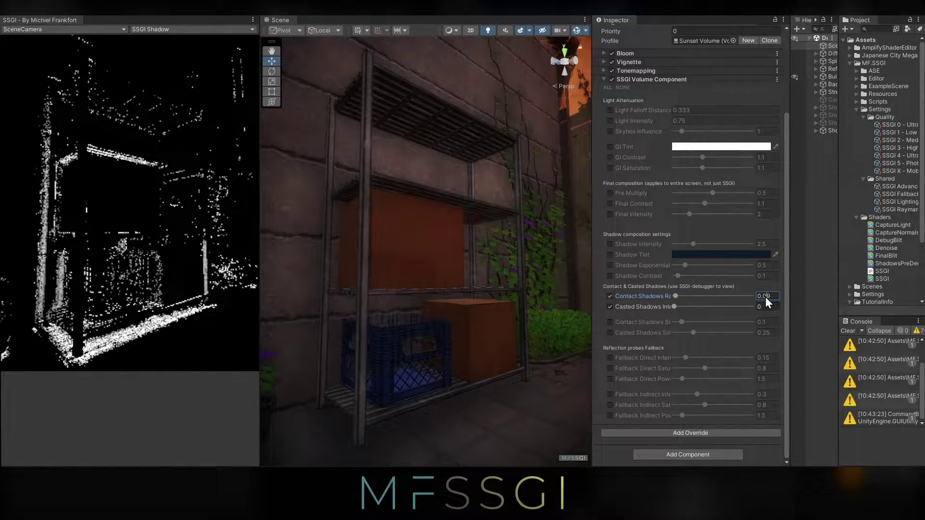
pyautogui.press('BackSpace')
pyautogui.press('BackSpace')
pyautogui.write('1')
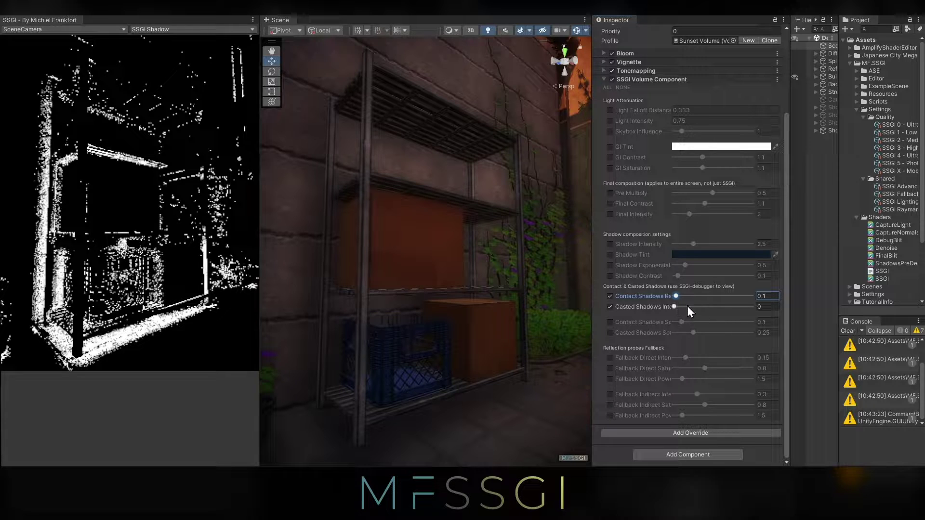
pyautogui.moveTo(674, 307); pyautogui.dragTo(704, 307)
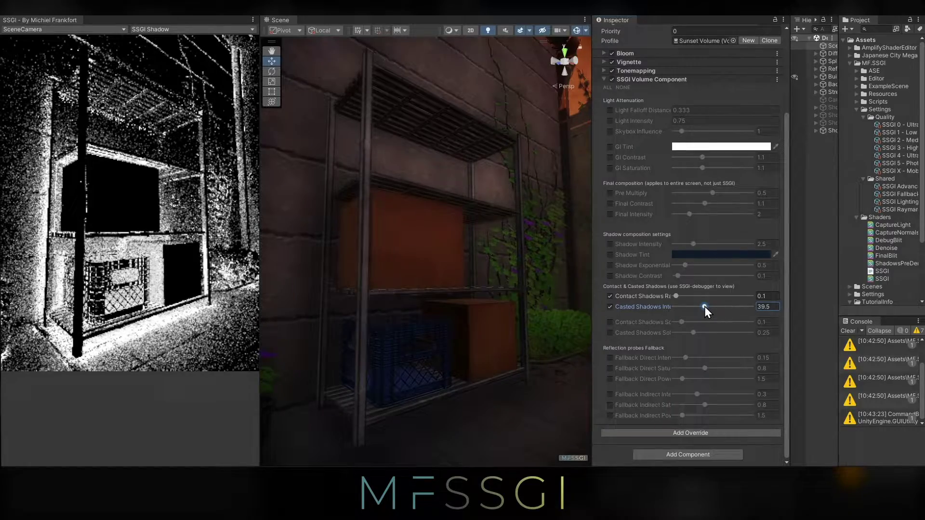
pyautogui.moveTo(426, 250); pyautogui.dragTo(606, 335, button='right')
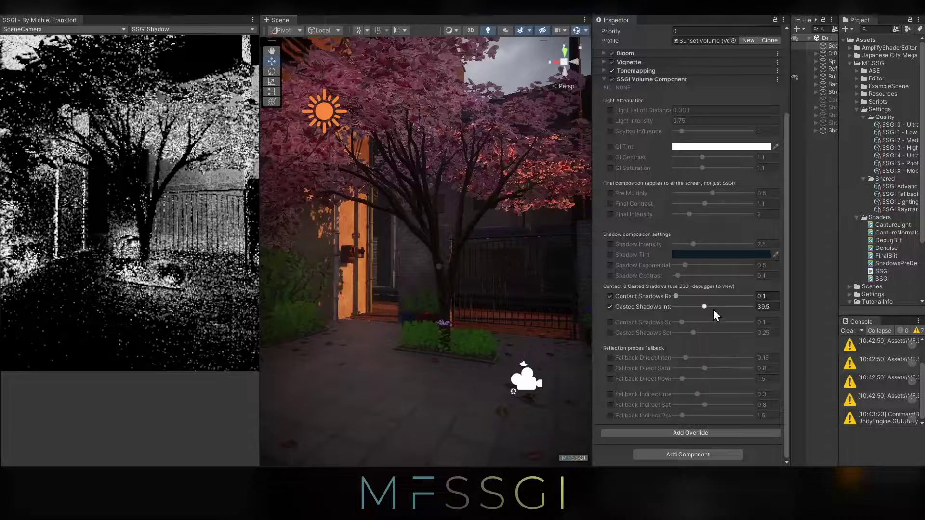
# Step: Ease Casted Shadows Intensity to about 27, then enable Shadow Intensity at 3
pyautogui.moveTo(723, 312)
pyautogui.mouseDown()
pyautogui.moveTo(665, 306)
pyautogui.moveTo(720, 304)
pyautogui.mouseUp()
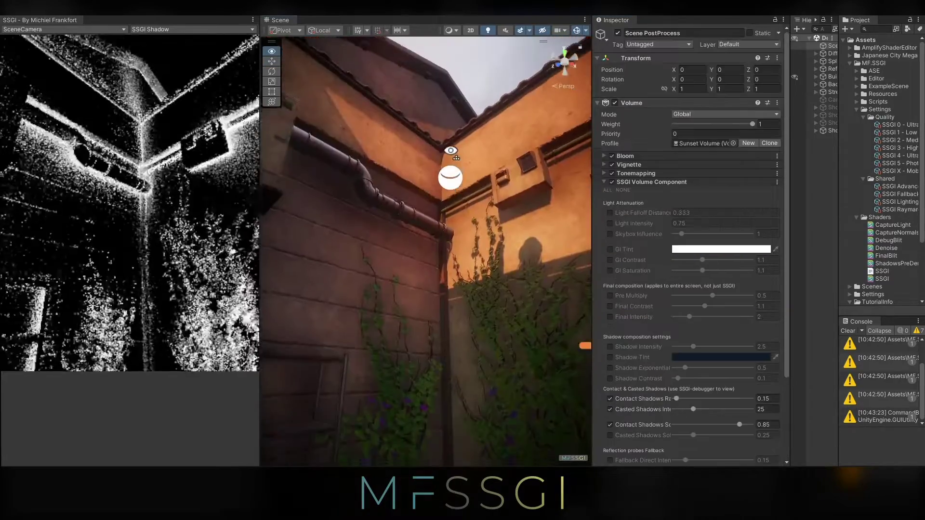
pyautogui.moveTo(450, 151); pyautogui.dragTo(439, 186, button='right')
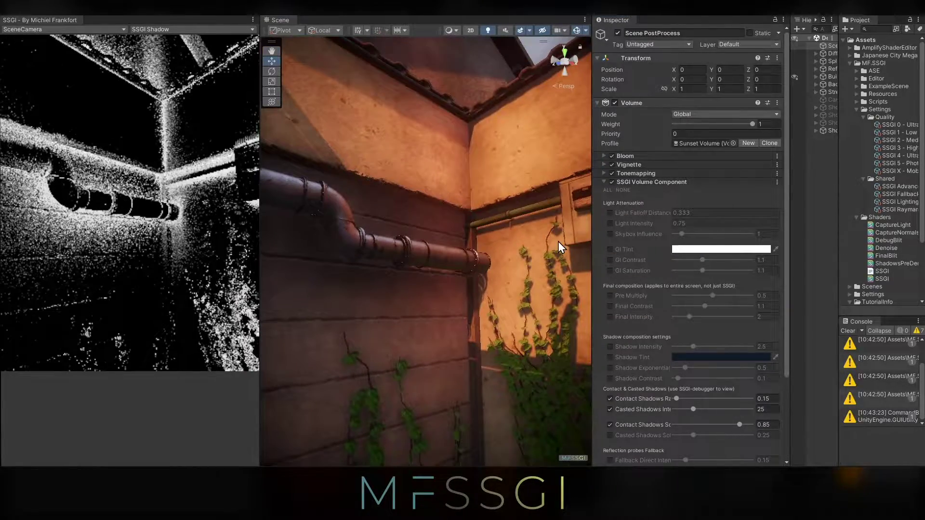
pyautogui.scroll(-5, 603, 313)
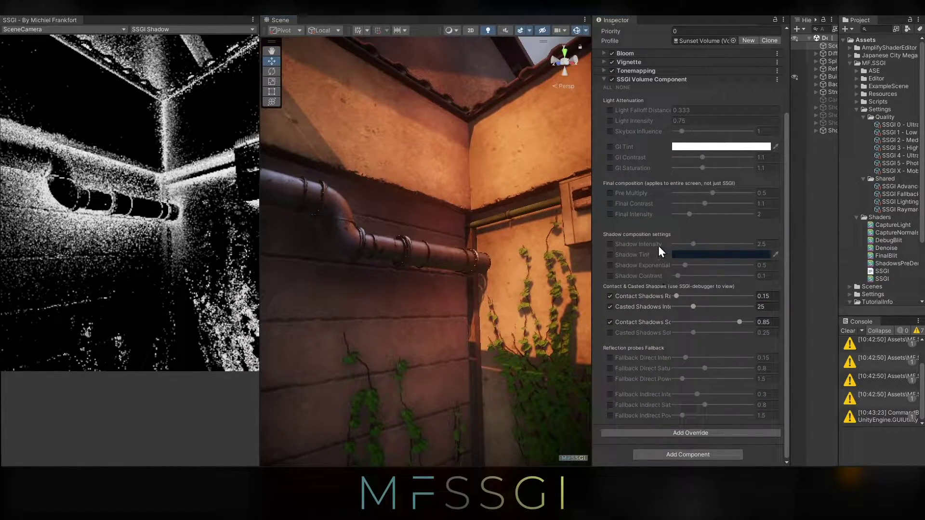
pyautogui.click(610, 244)
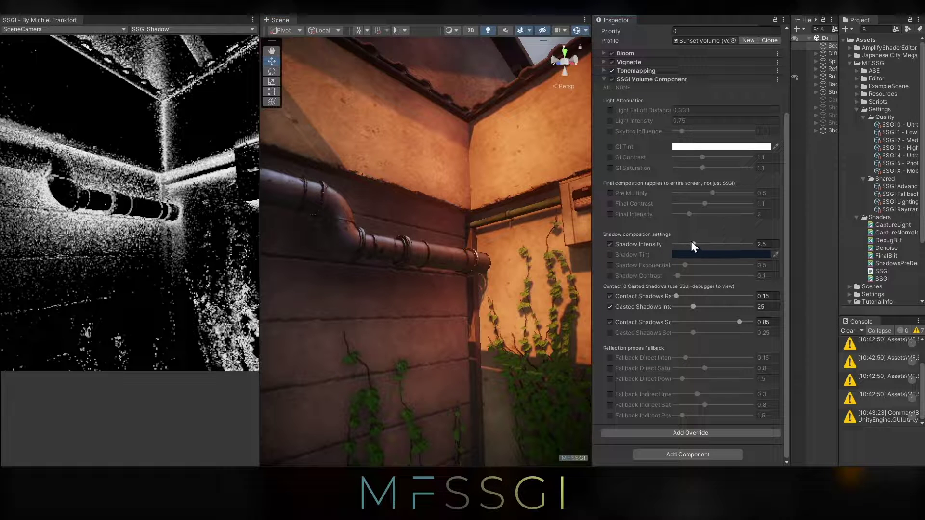
pyautogui.moveTo(691, 243)
pyautogui.mouseDown()
pyautogui.moveTo(721, 244)
pyautogui.moveTo(681, 241)
pyautogui.moveTo(692, 241)
pyautogui.mouseUp()
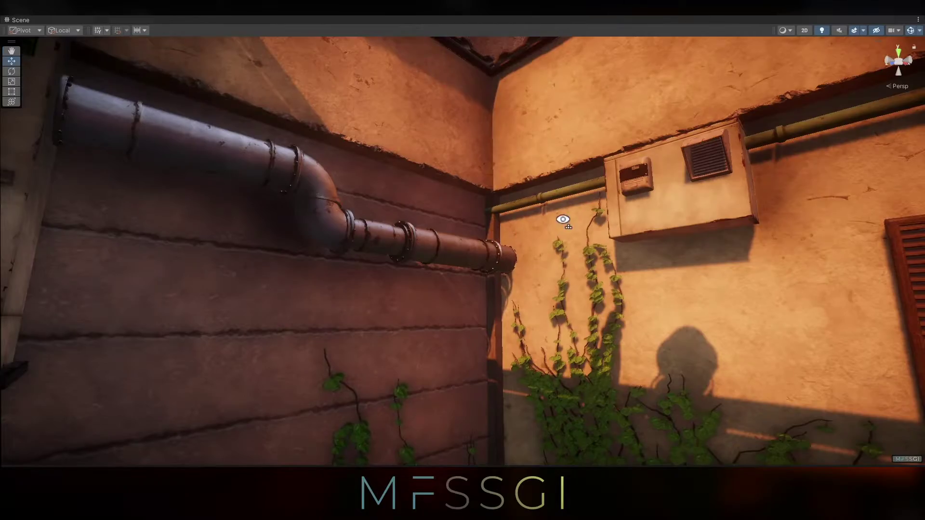
pyautogui.moveTo(563, 215); pyautogui.dragTo(522, 218, button='right')
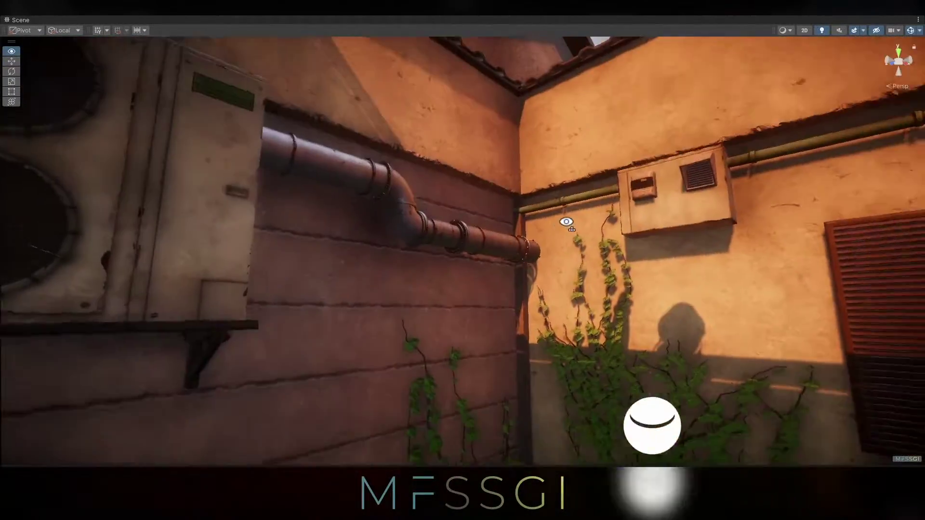
pyautogui.moveTo(563, 219); pyautogui.dragTo(574, 233, button='right')
pyautogui.hotkey('shift', 'space')
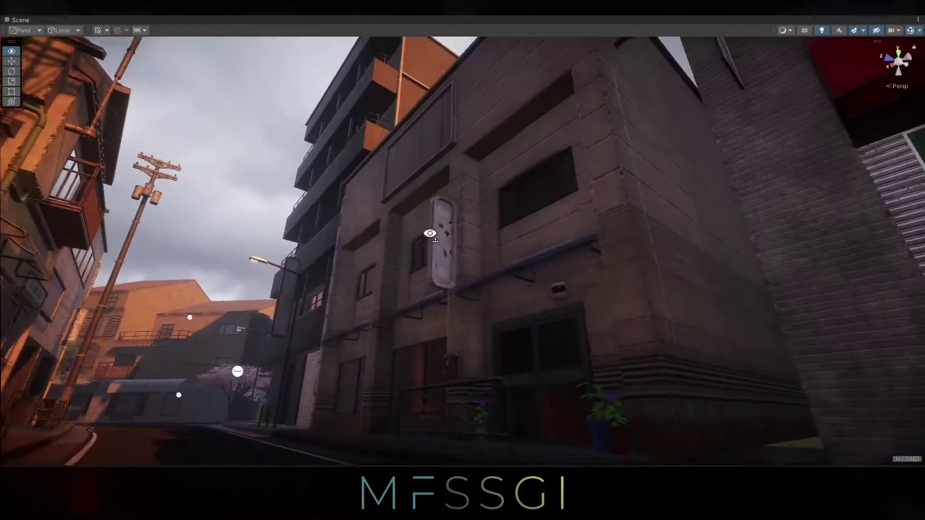
# Step: Fly along the street and select Reflection Probe 3, a Baked probe at resolution 128
pyautogui.moveTo(440, 213); pyautogui.dragTo(597, 256, button='right')
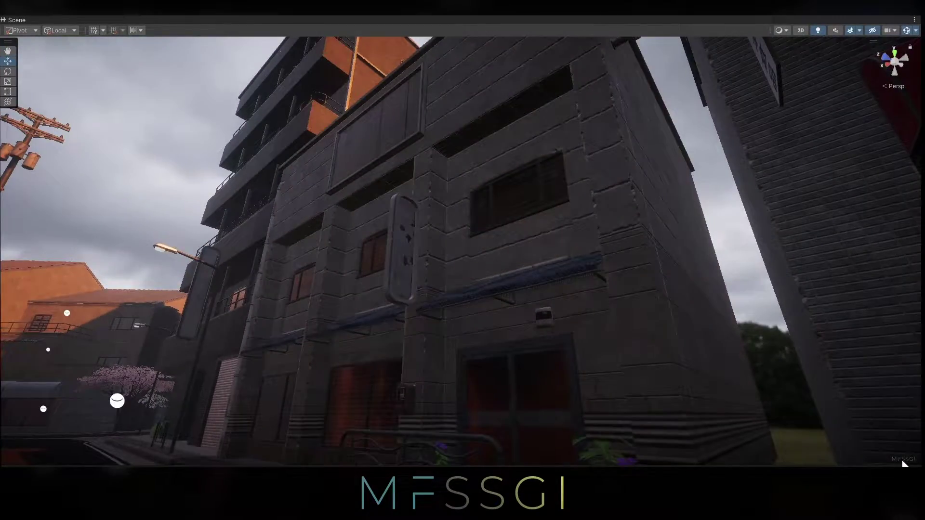
pyautogui.moveTo(552, 260); pyautogui.dragTo(345, 256, button='right')
pyautogui.click(210, 323)
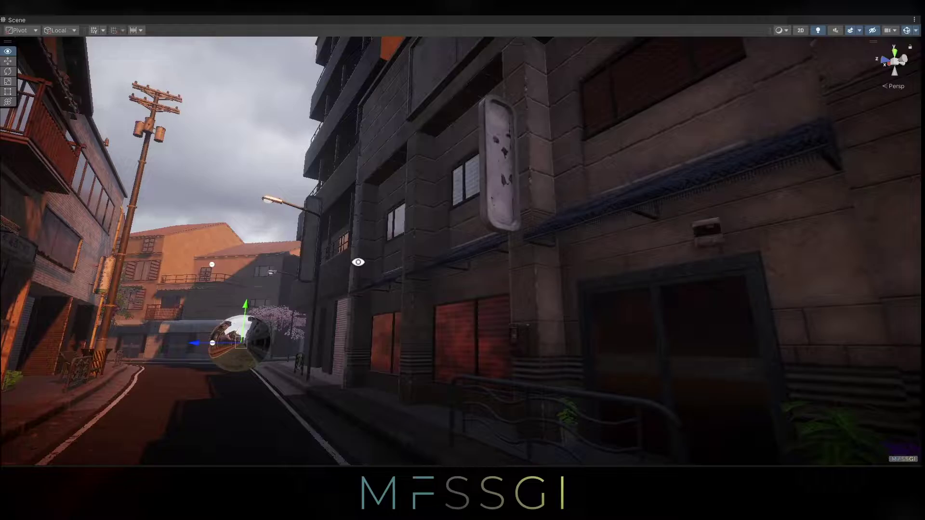
pyautogui.moveTo(358, 262); pyautogui.dragTo(398, 264, button='right')
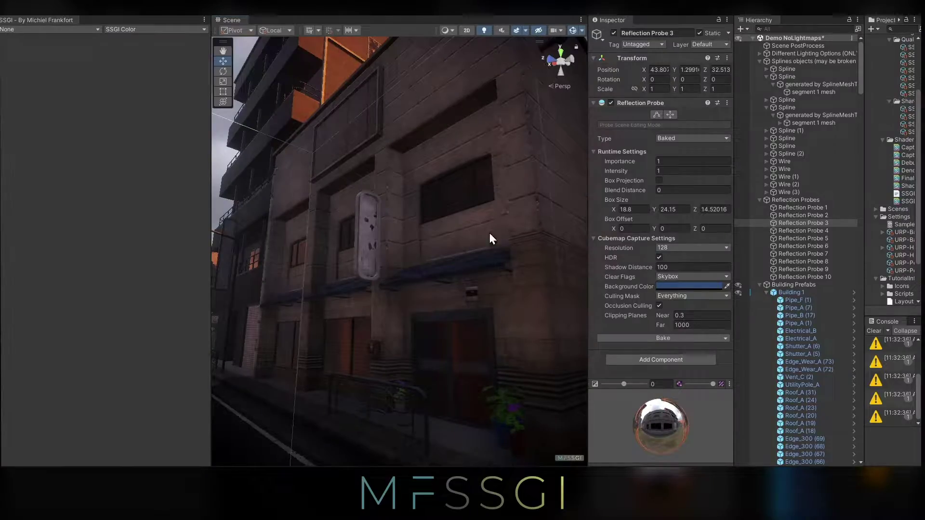
# Step: On Scene PostProcess, enable Direct Reflection Probes Fallback Direct and set it to 0.32
pyautogui.click(802, 46)
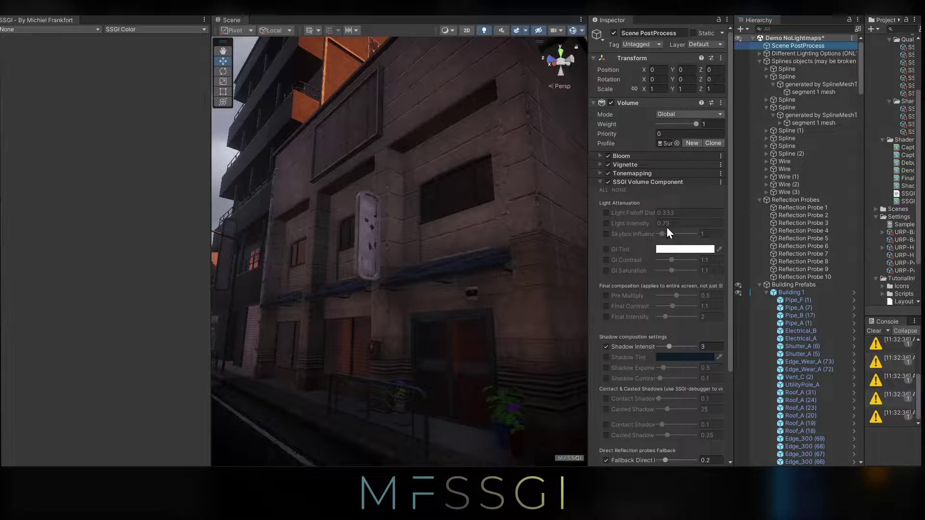
pyautogui.scroll(-5, 659, 317)
pyautogui.moveTo(665, 348); pyautogui.dragTo(680, 348)
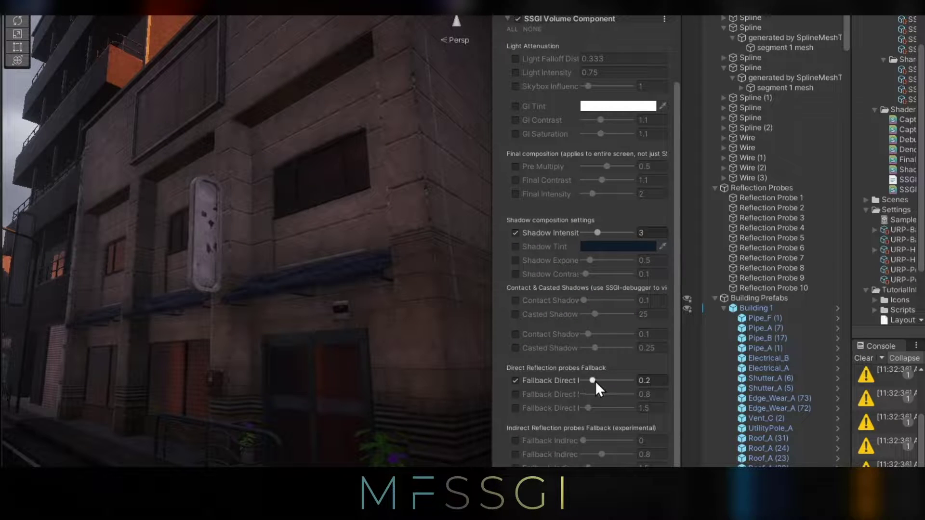
pyautogui.moveTo(614, 383); pyautogui.dragTo(561, 390)
pyautogui.moveTo(398, 281); pyautogui.dragTo(394, 260, button='right')
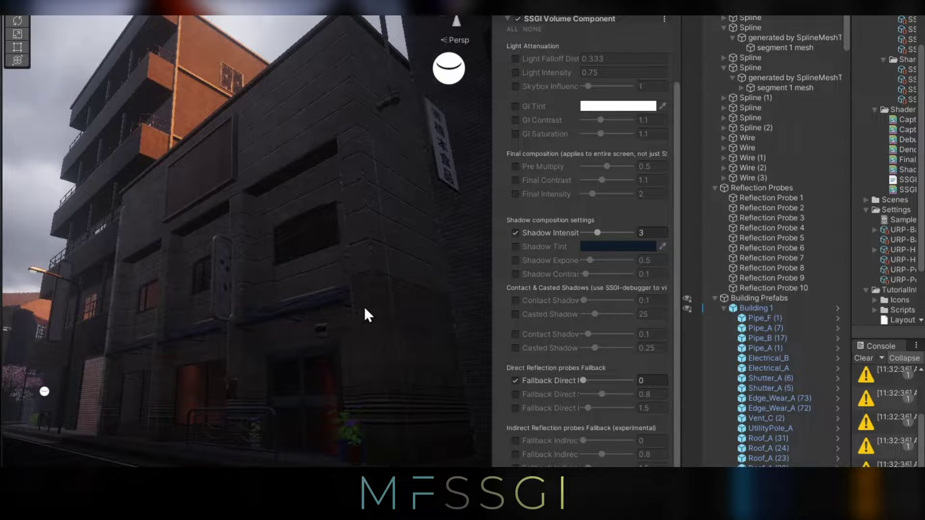
pyautogui.moveTo(580, 377); pyautogui.dragTo(596, 386)
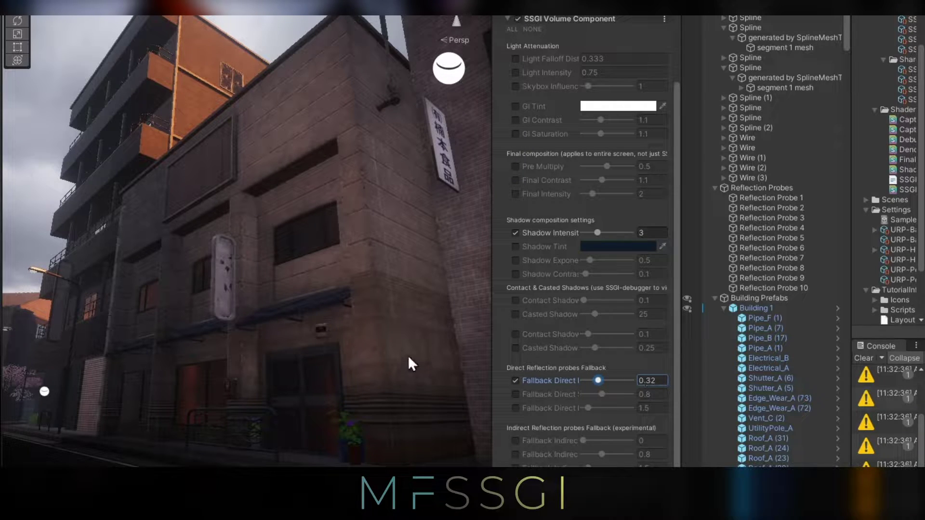
pyautogui.moveTo(407, 354); pyautogui.dragTo(256, 352, button='right')
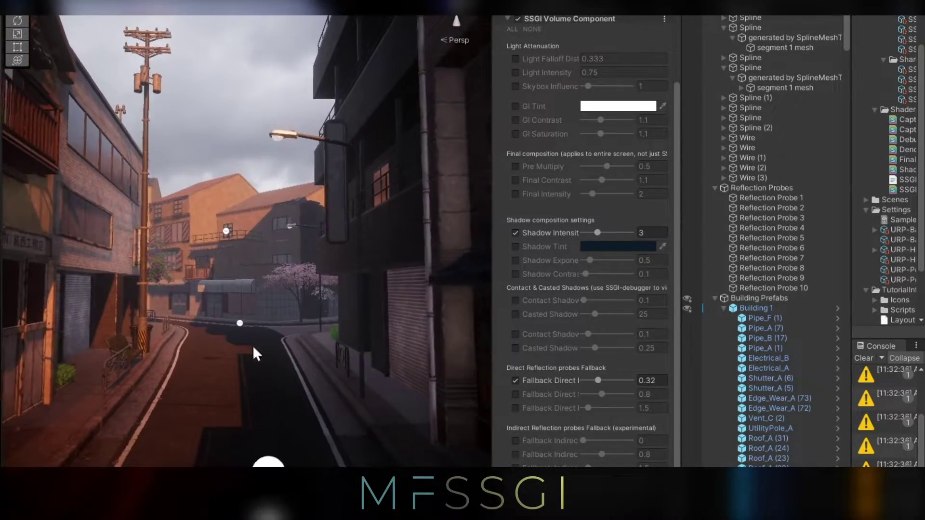
# Step: Widen the Project panel, open SSGI 2 - Medium Quality, and adjust Max Probes Per Pixel, ending at 5
pyautogui.moveTo(851, 175); pyautogui.dragTo(784, 176)
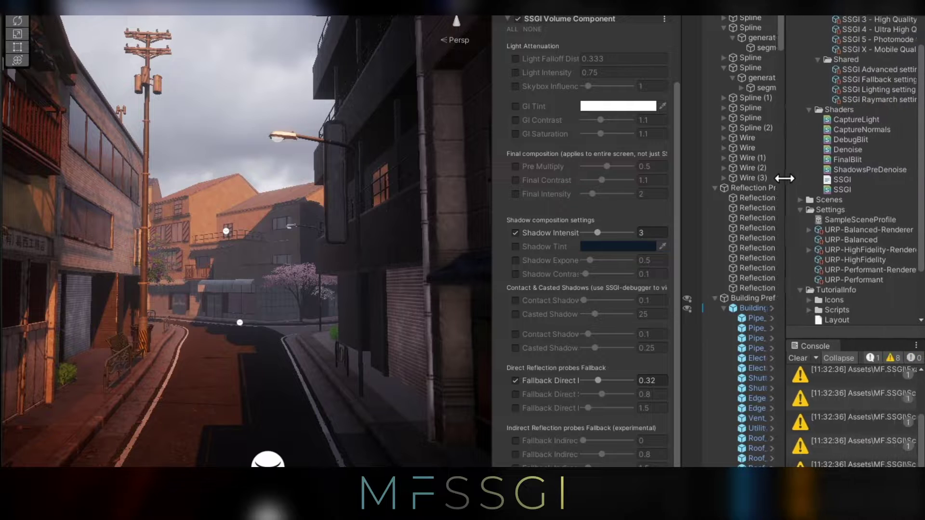
pyautogui.scroll(3, 880, 124)
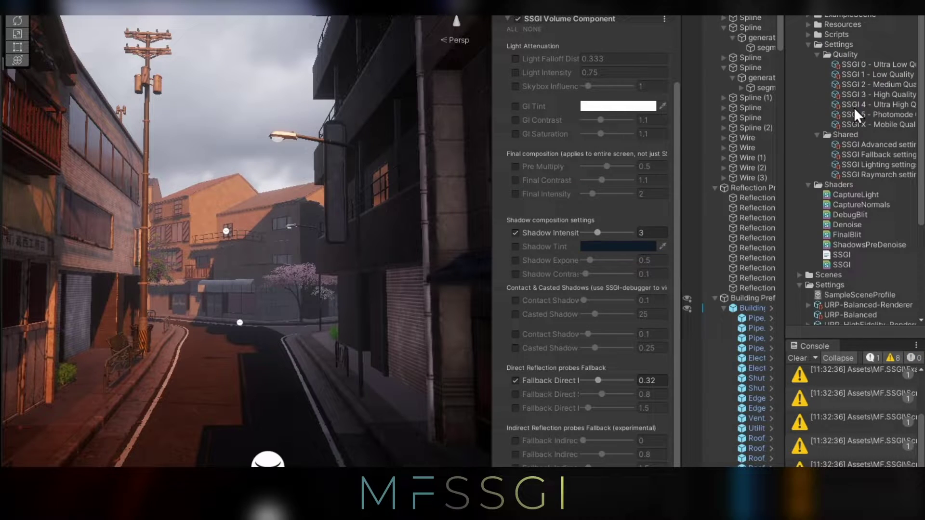
pyautogui.click(886, 83)
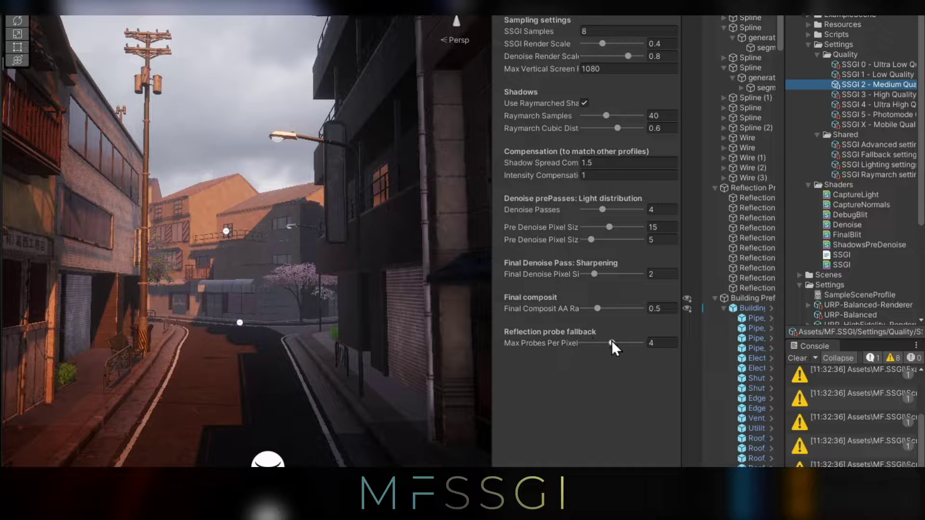
pyautogui.moveTo(612, 343); pyautogui.dragTo(580, 350)
pyautogui.moveTo(316, 313); pyautogui.dragTo(414, 260, button='right')
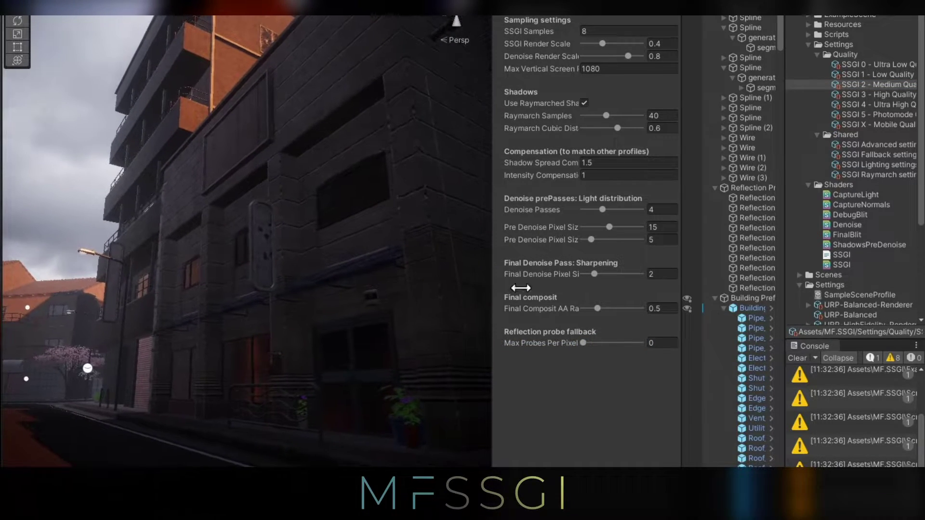
pyautogui.moveTo(583, 342); pyautogui.dragTo(625, 345)
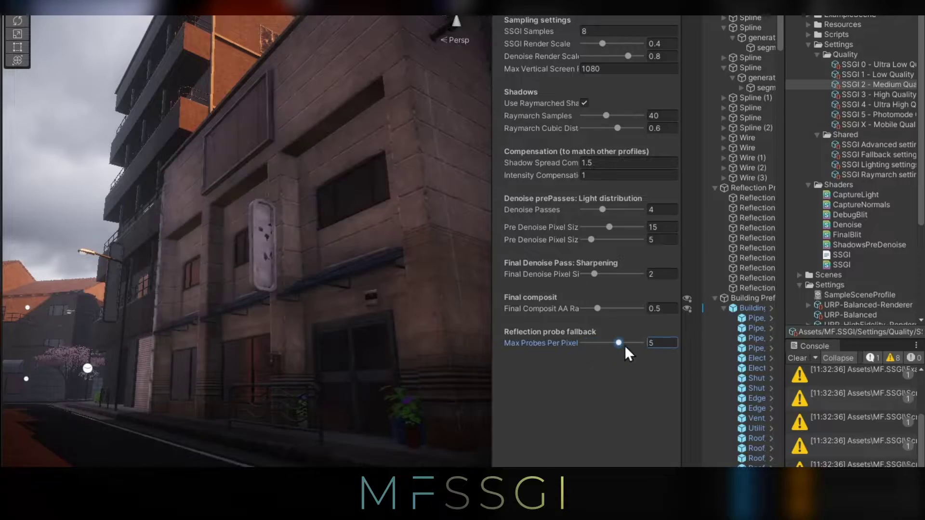